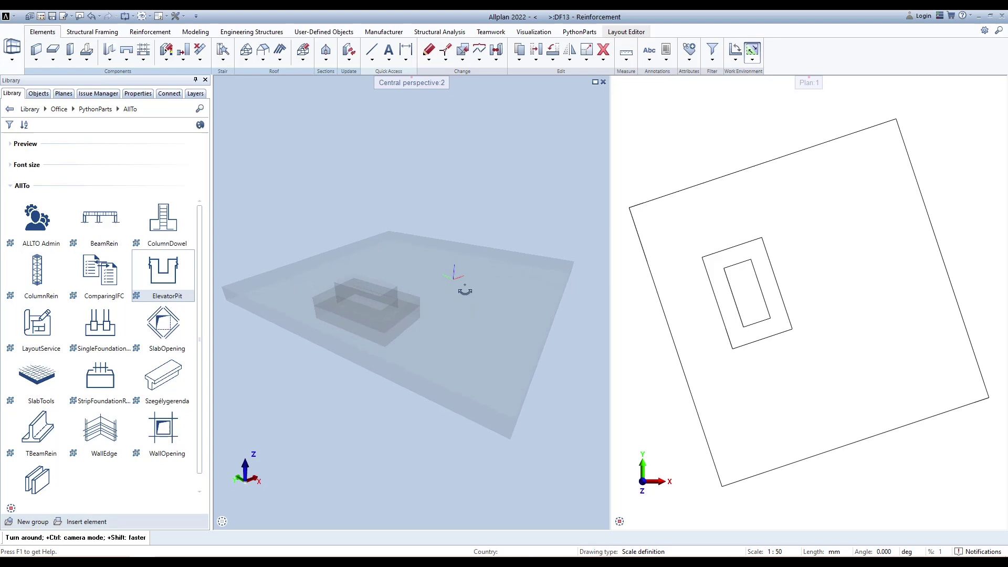
Start the ElevatorPit PythonPart in Create as PythonPart mode with position name EP01.
left_click(163, 277)
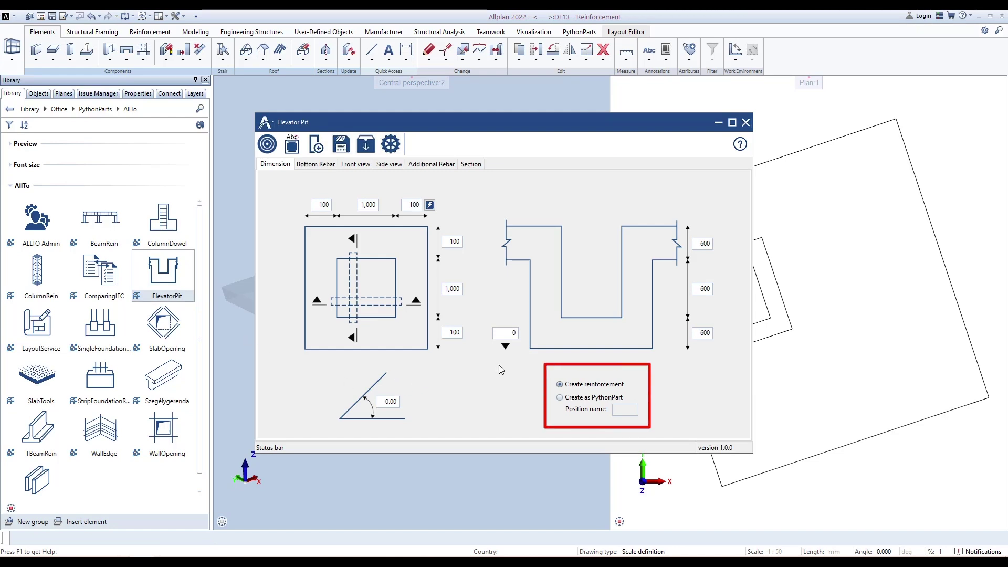
left_click(559, 398)
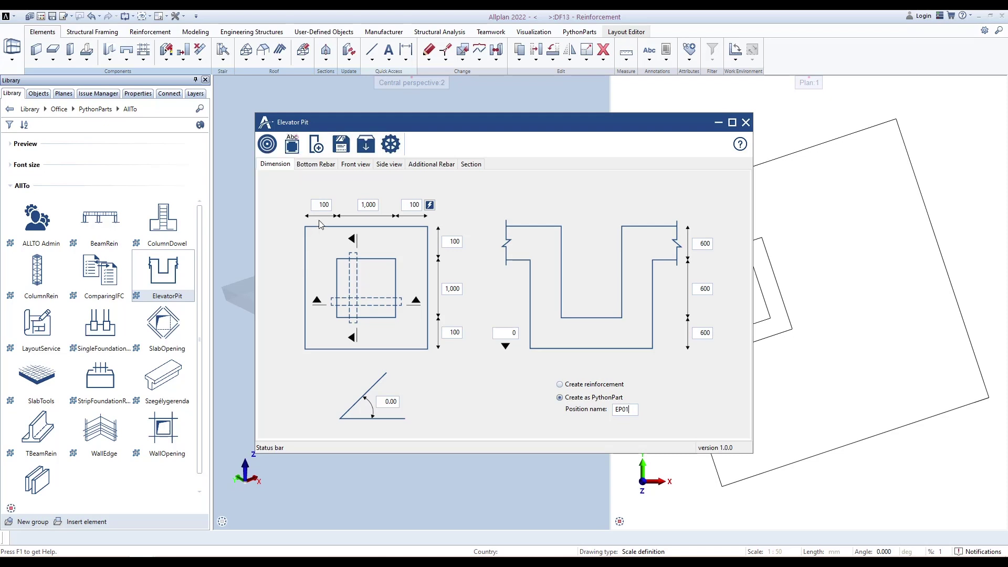
left_click(368, 206)
left_click(705, 243)
left_click(502, 334)
left_click(394, 402)
Take the pit geometry from the existing bottom slab and its slab opening.
left_click(315, 145)
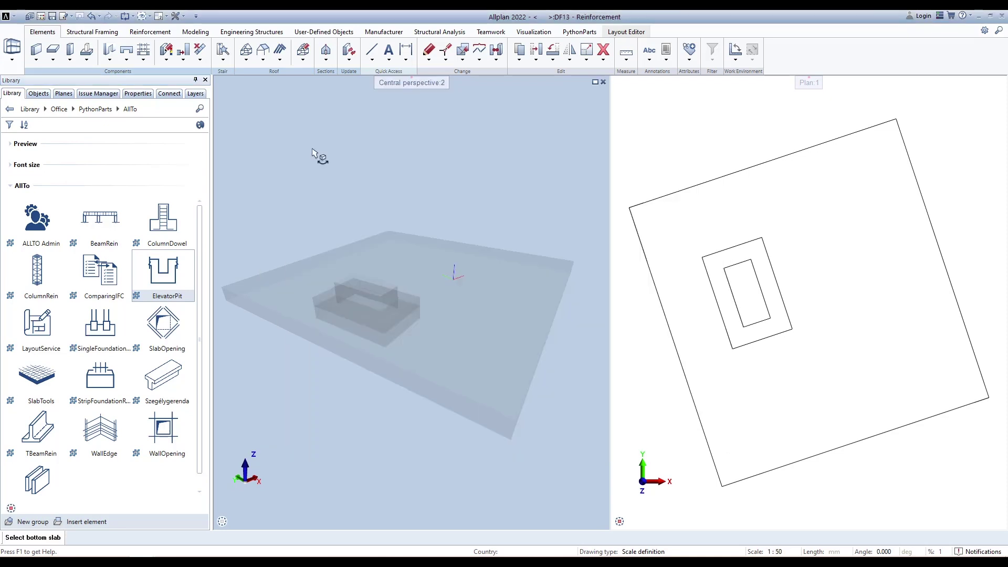
middle_click_drag(462, 258, 479, 342)
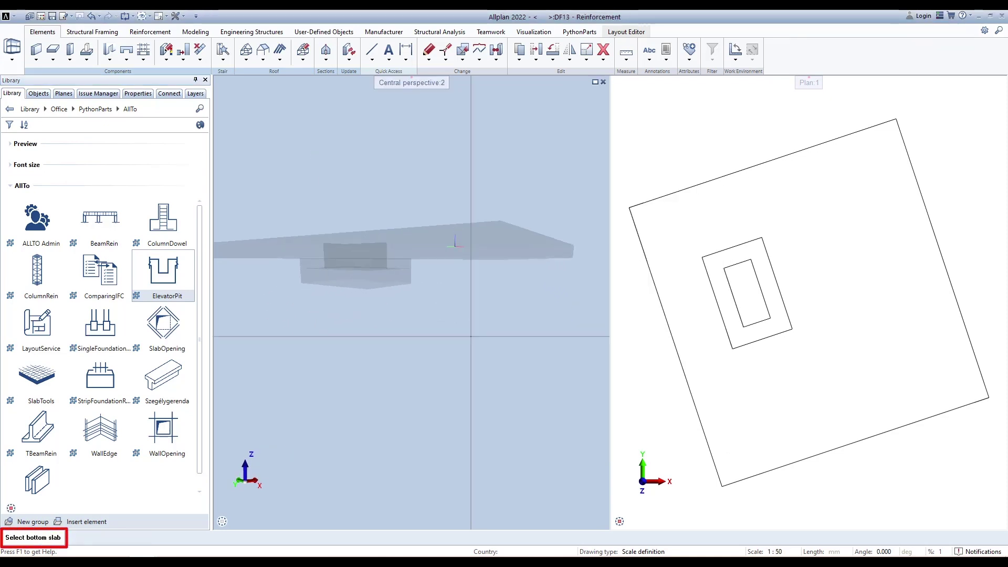
left_click(354, 282)
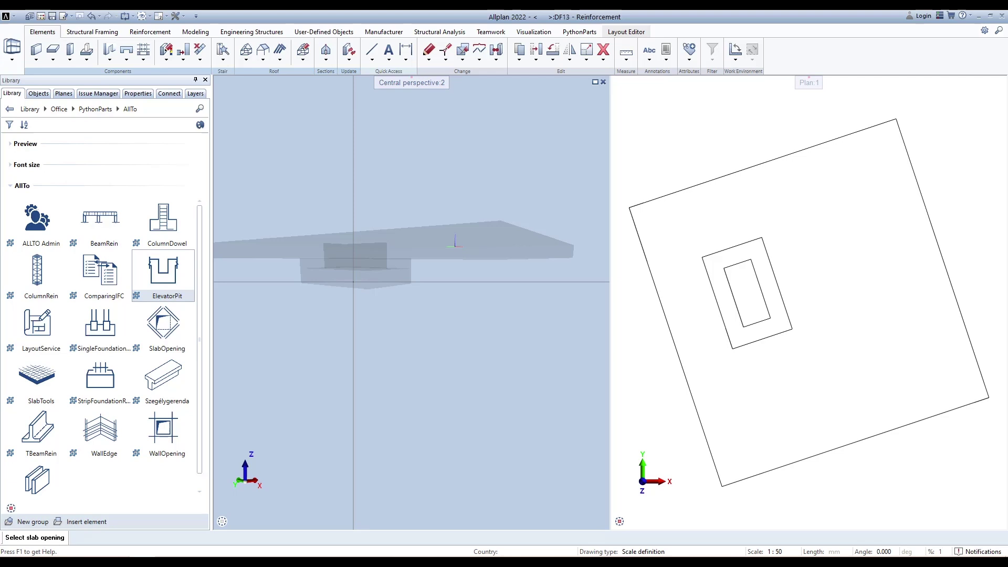
left_click(356, 248)
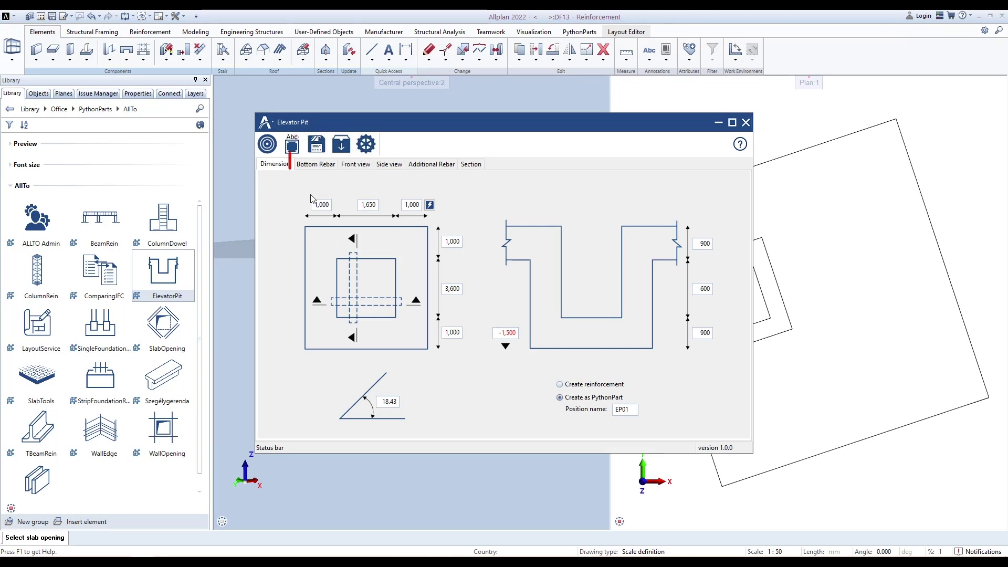
Set bottom rebar top cover to 50, all bar diameters to Ø22, and hook length 700.
left_click(318, 165)
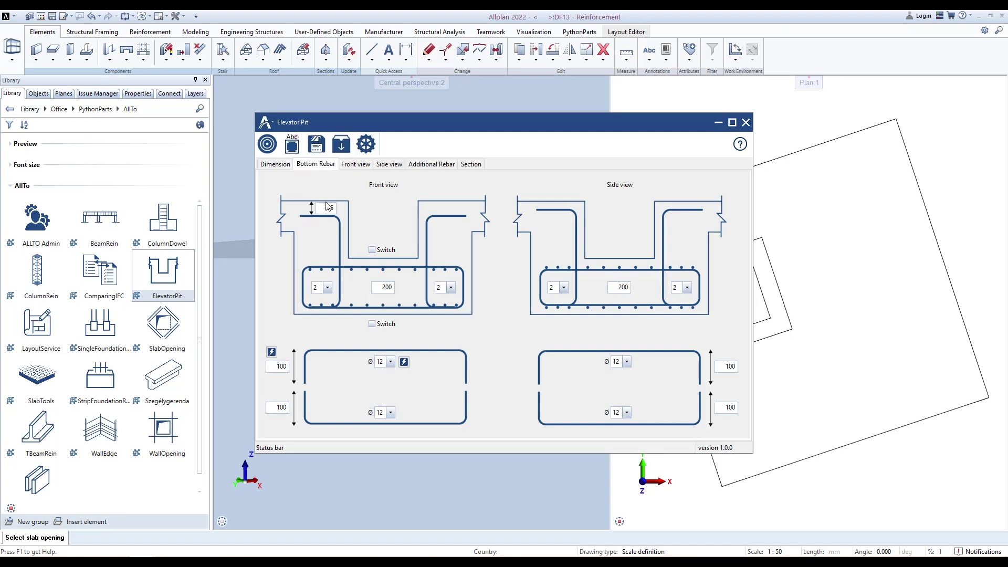
left_click_drag(325, 208, 339, 209)
type("50")
left_click(391, 362)
left_click(380, 438)
left_click(404, 362)
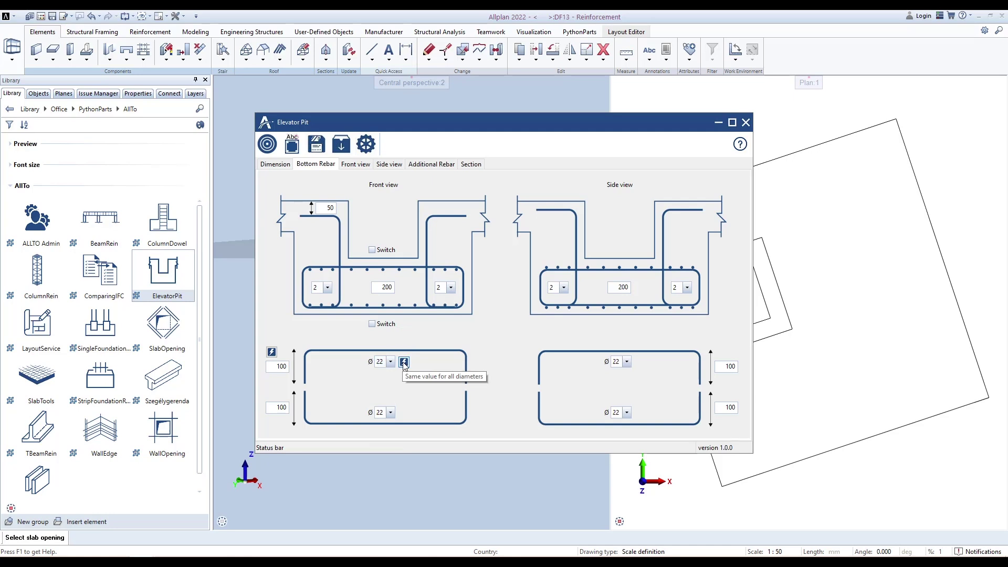
left_click_drag(274, 369, 294, 369)
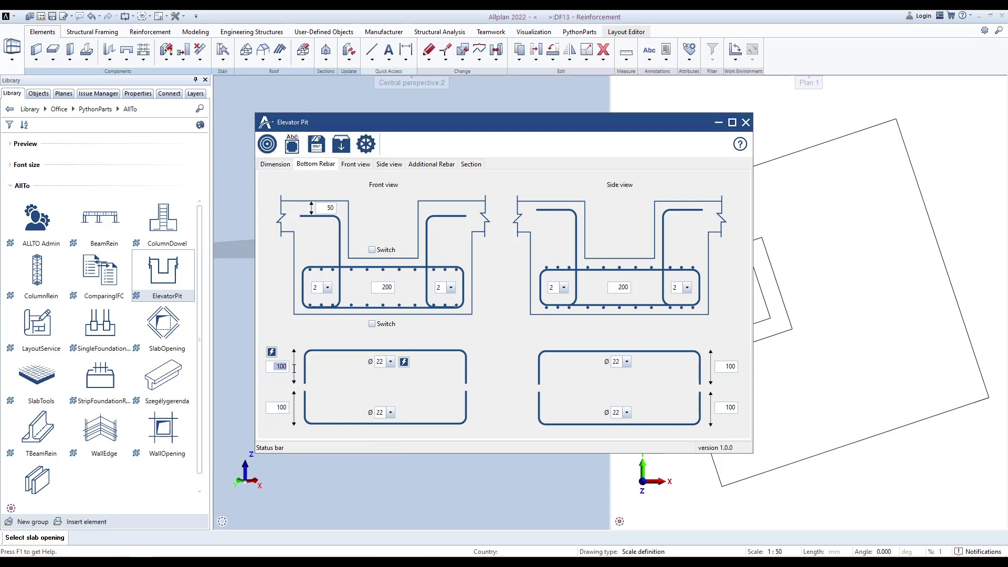
type("700")
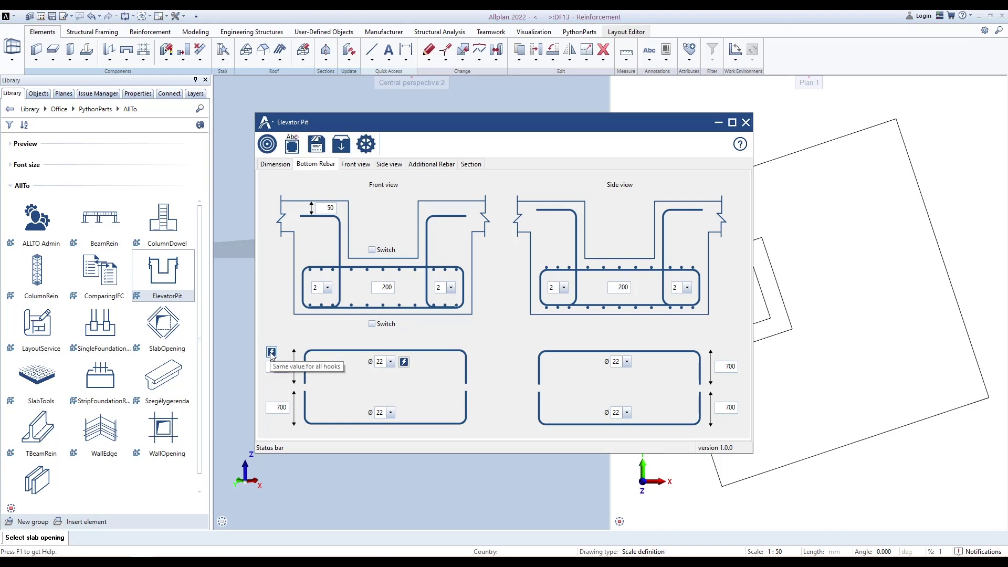
Set three bars per side at 175 spacing in both the side and front views.
left_click(563, 287)
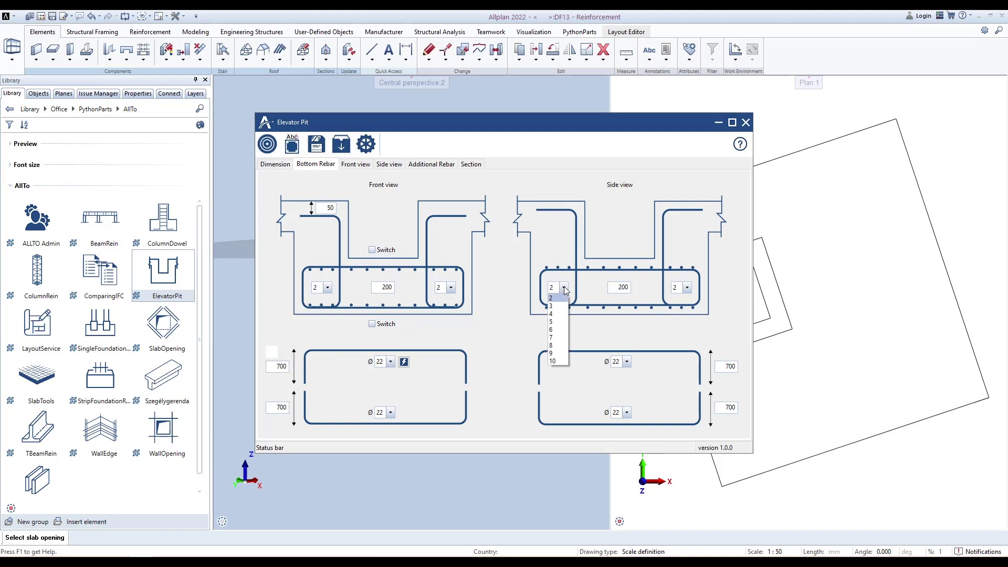
left_click(562, 307)
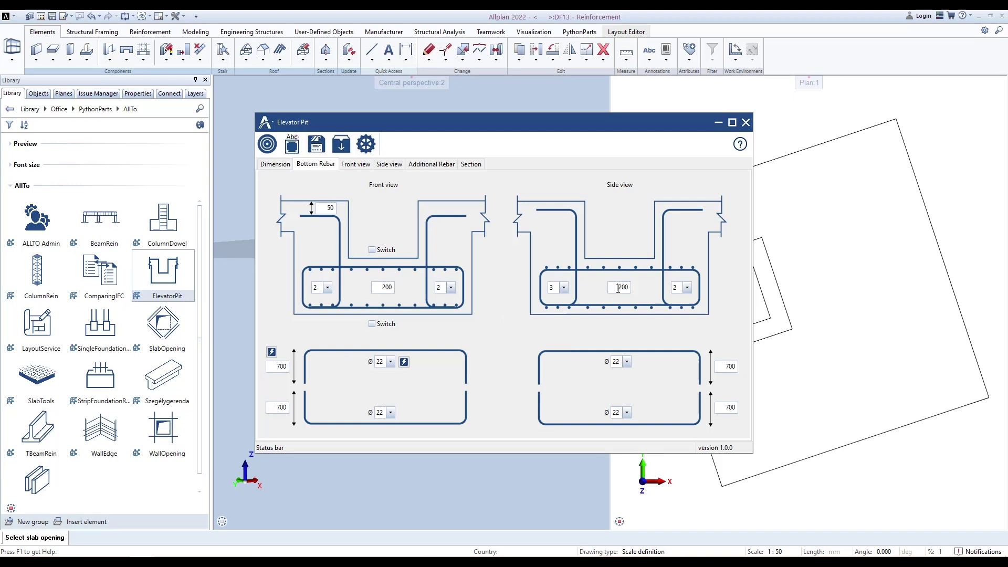
double_click(620, 287)
type("17")
left_click(683, 287)
left_click(681, 307)
left_click(326, 288)
left_click(322, 307)
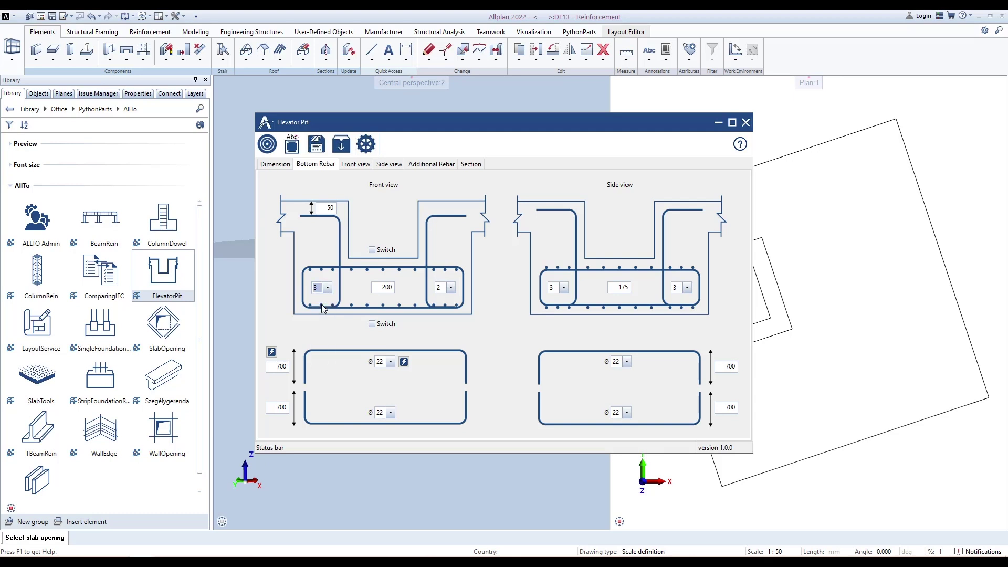
double_click(378, 286)
type("175")
left_click(450, 288)
left_click(448, 308)
Try flipping the upper and lower bar arrangements, restoring the original lower one.
left_click(372, 250)
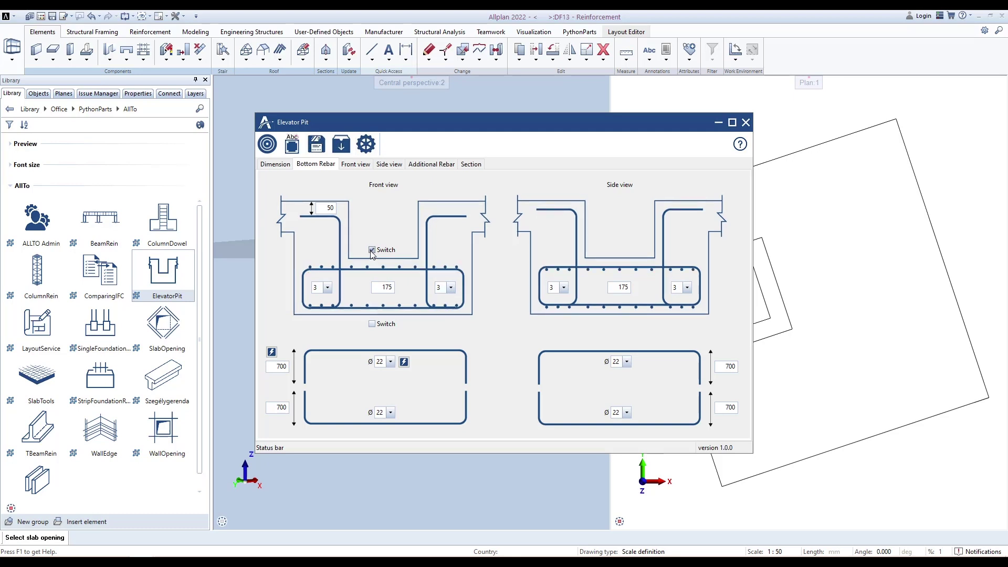
left_click(373, 324)
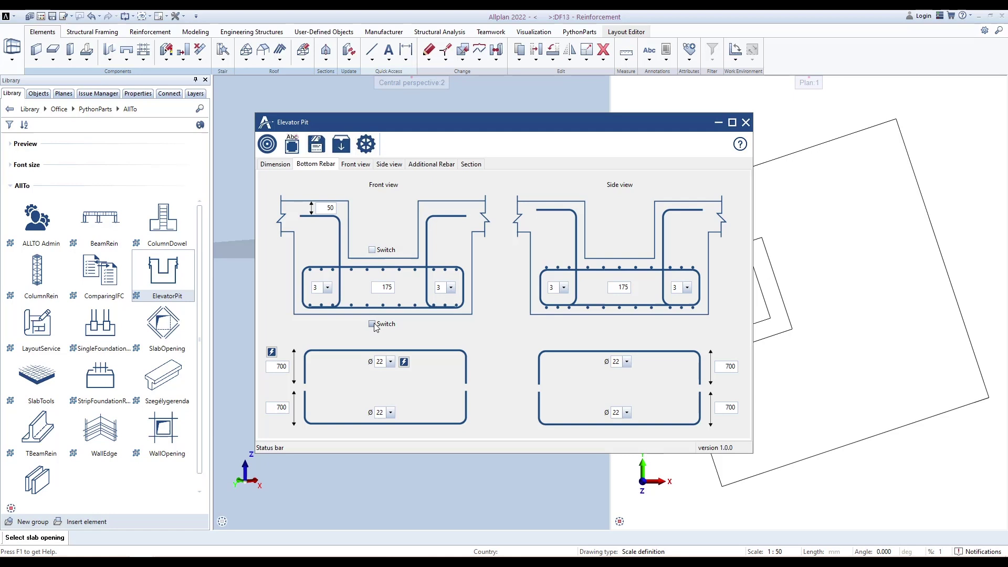
left_click(373, 325)
Give the front-view wall bars Ø22, 700 on every hook, and 2250 left and right lengths.
left_click(357, 167)
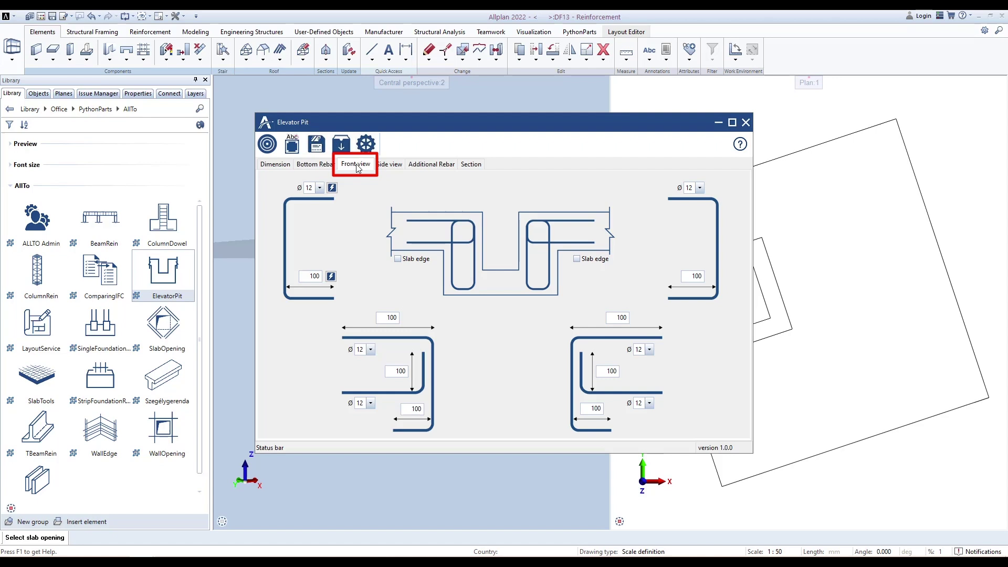
left_click(320, 188)
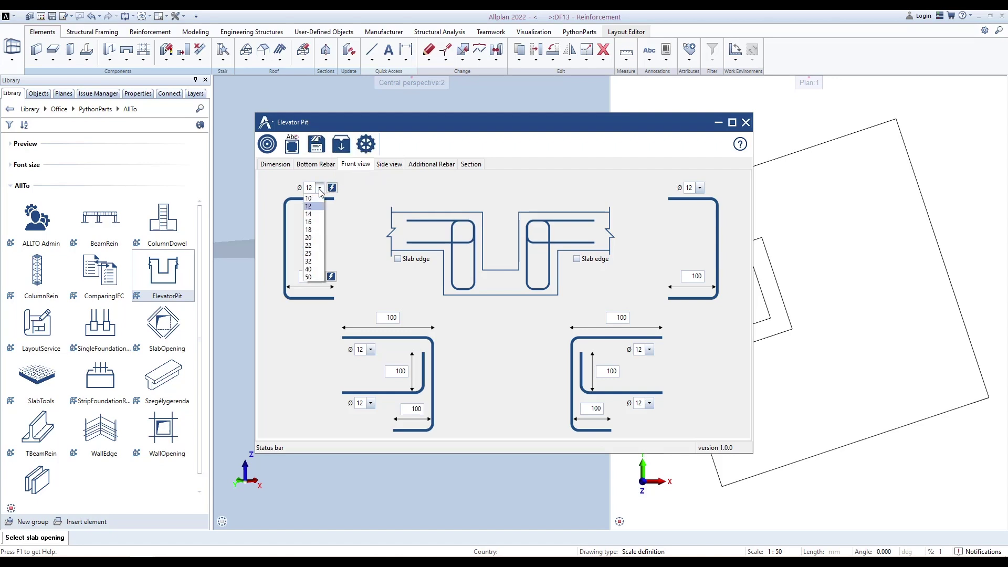
left_click(310, 262)
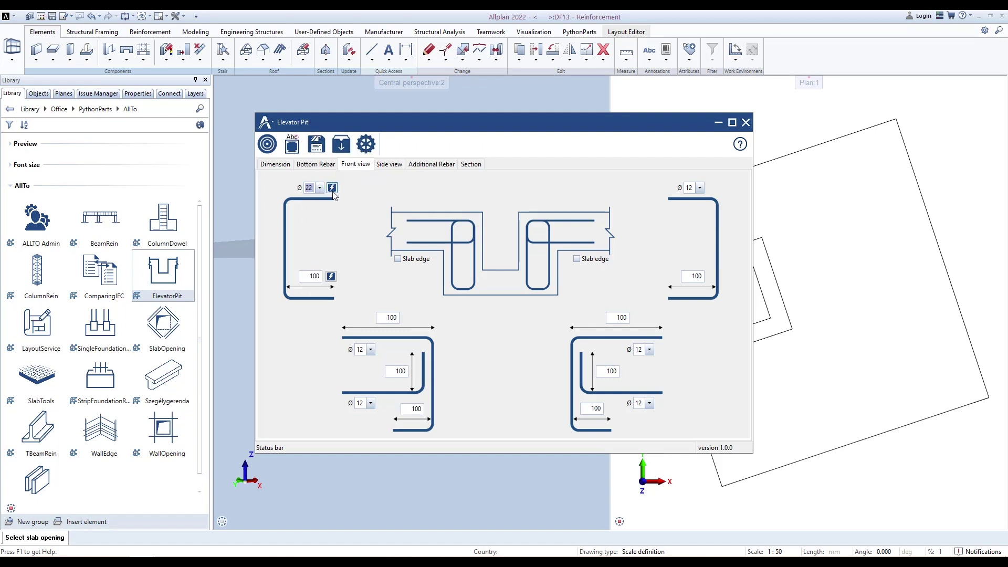
left_click(310, 275)
type("700")
left_click(331, 277)
left_click(382, 317)
type("2250")
left_click(617, 319)
type("2250")
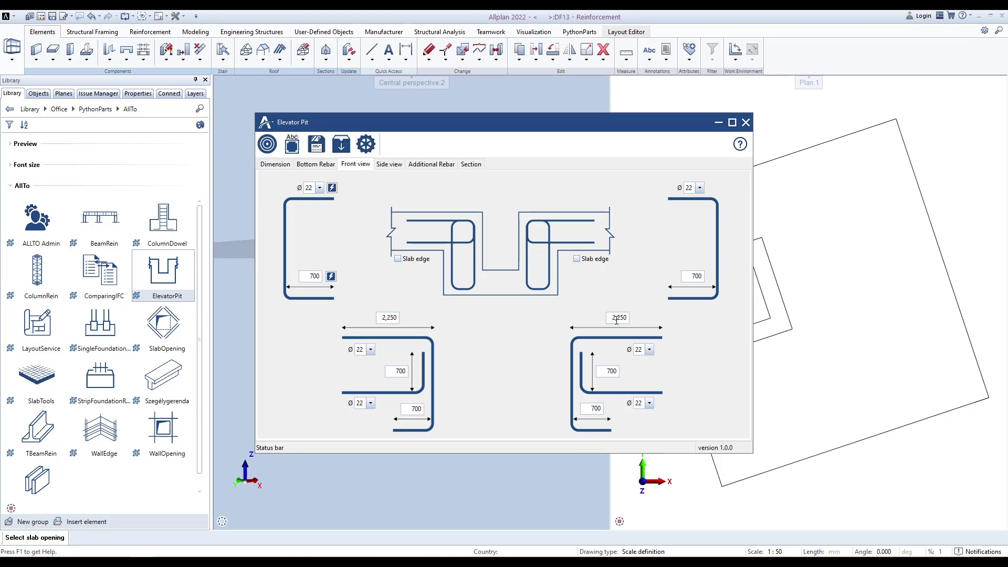
left_click(389, 164)
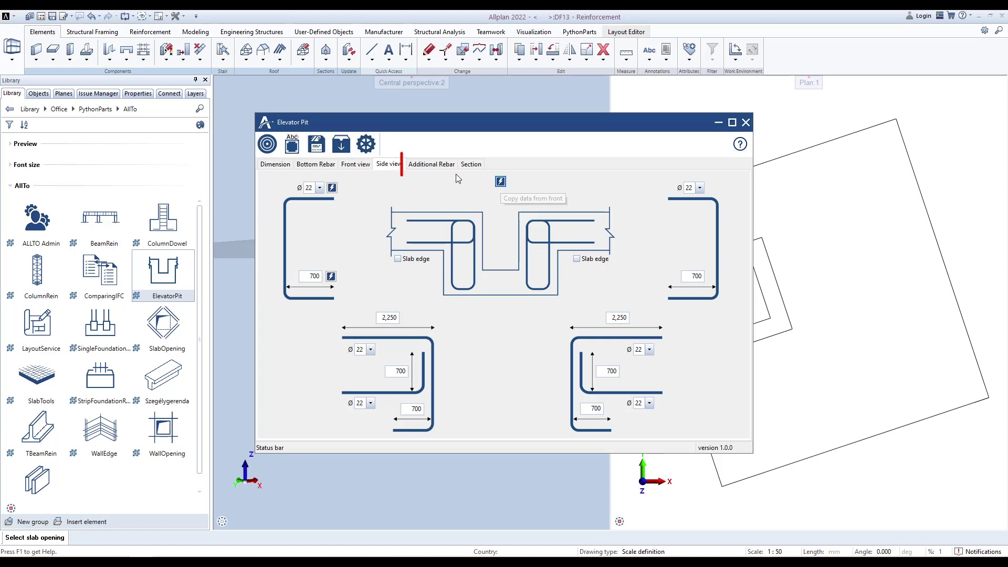
Set the additional bar extension to 1 and both vertical and horizontal additional bars to Ø22.
left_click(432, 165)
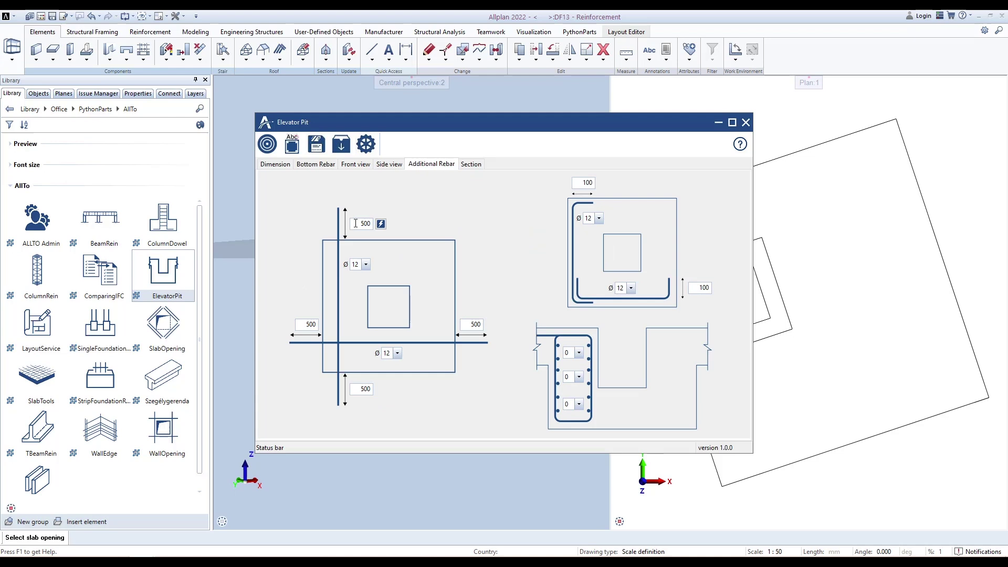
double_click(355, 224)
type("1,")
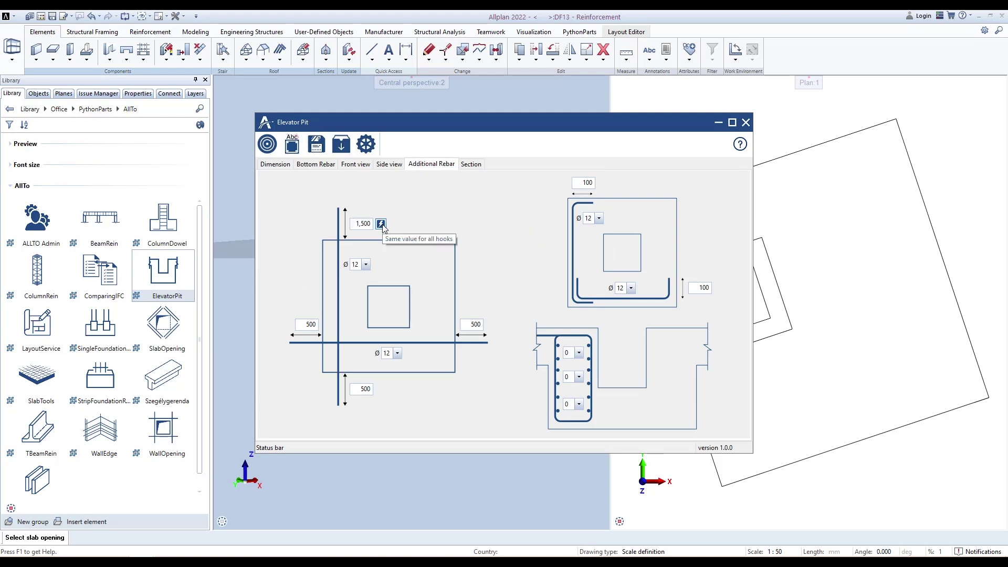
left_click(366, 264)
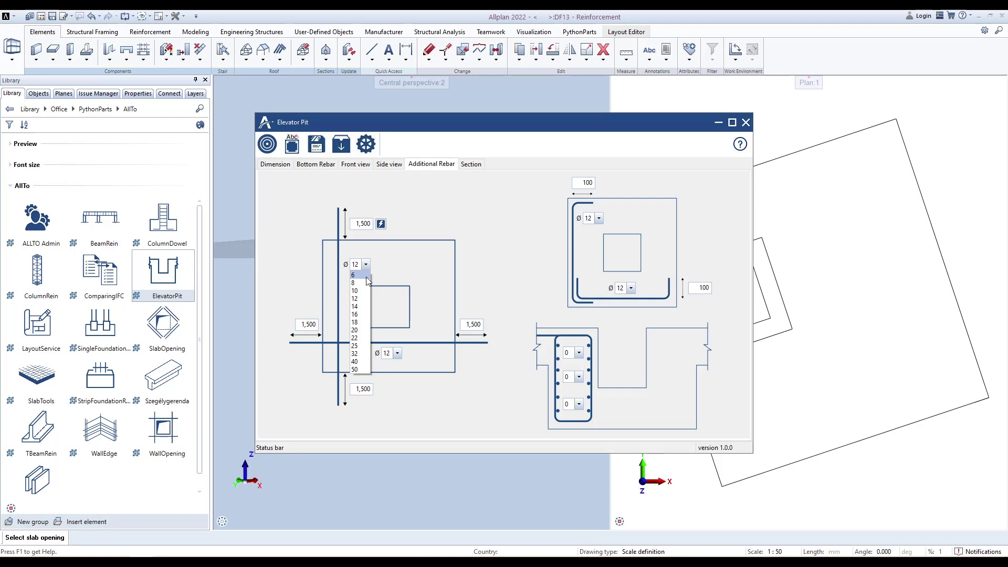
left_click(361, 336)
left_click(398, 353)
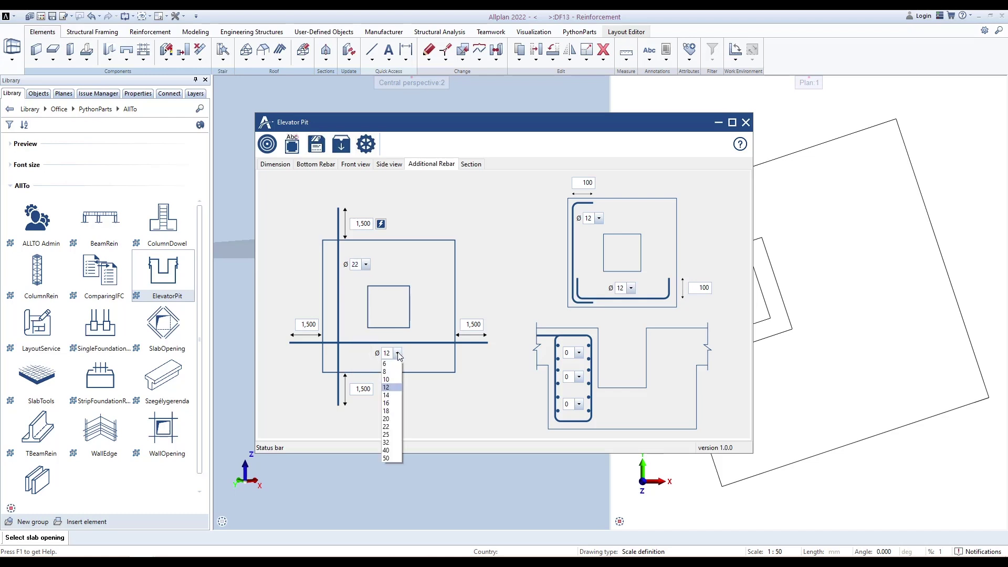
left_click(390, 425)
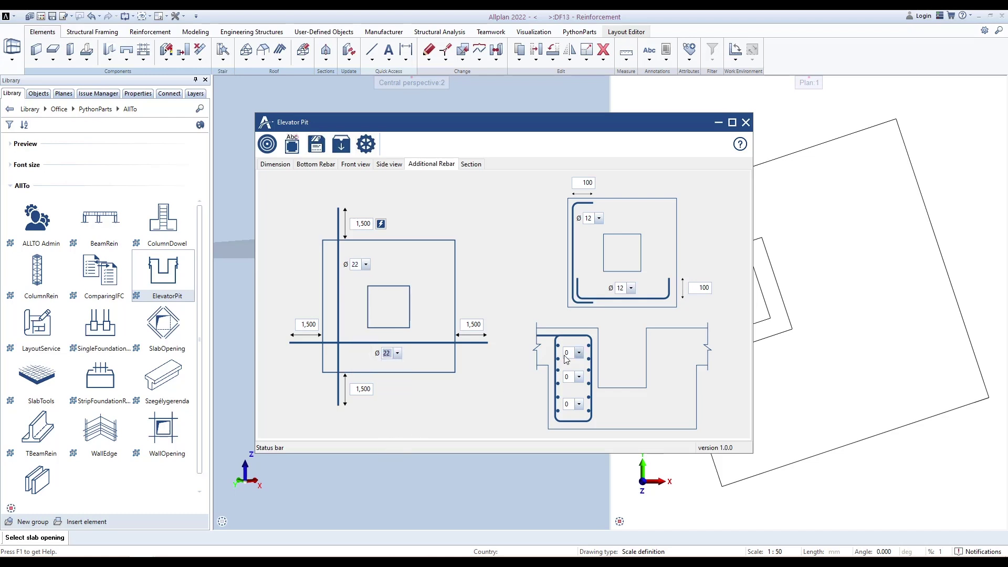
Set the top, middle and bottom additional bar counts to 1, 2 and 3.
left_click(580, 353)
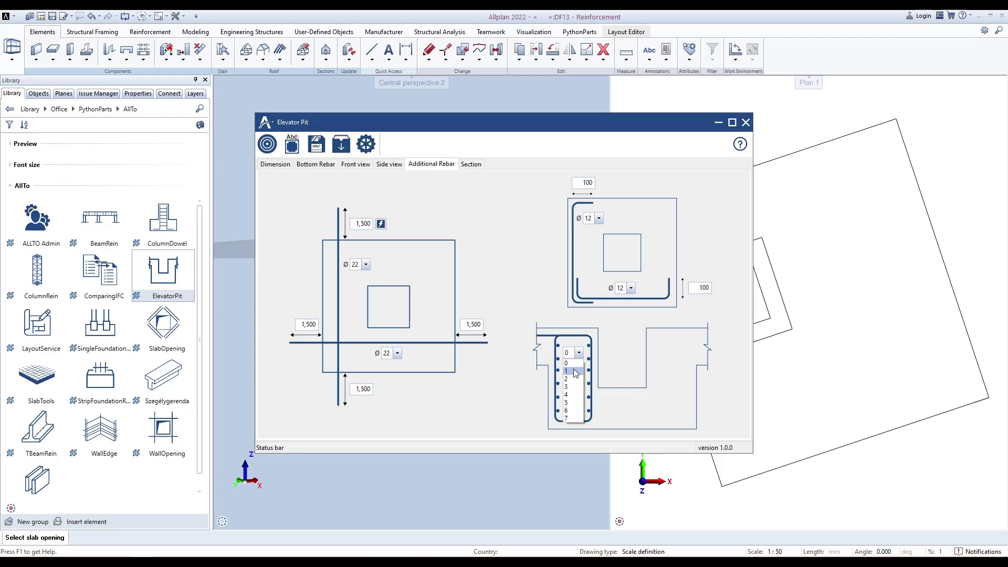
left_click(576, 373)
left_click(578, 376)
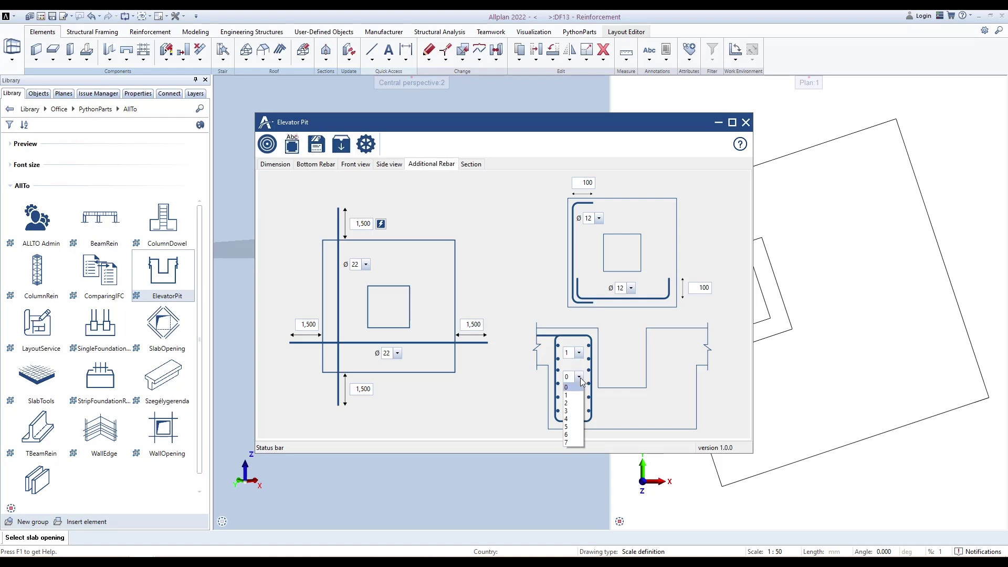
left_click(580, 408)
left_click(579, 404)
left_click(572, 440)
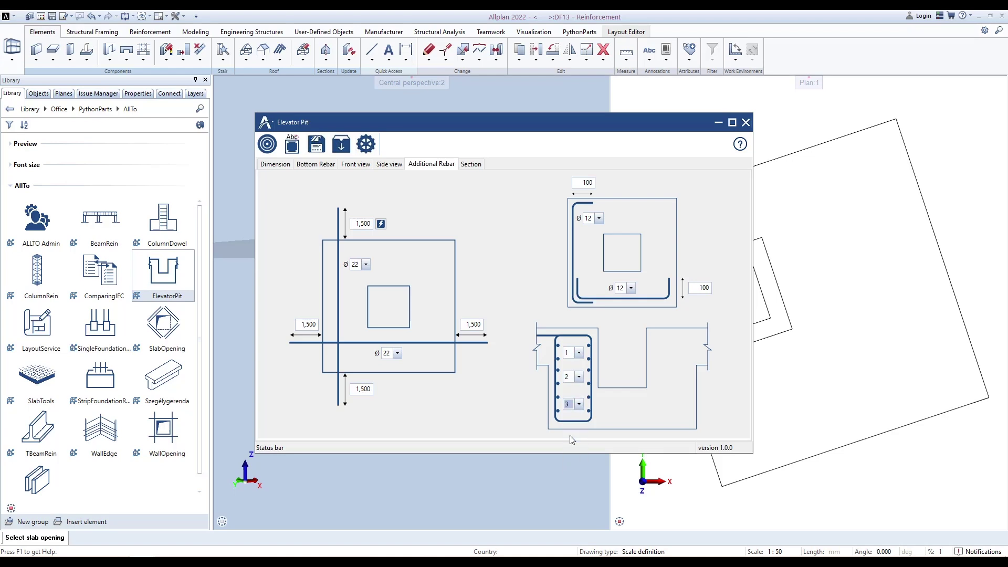
Make both corner bars Ø16 with 700 leg lengths.
left_click(599, 218)
left_click(588, 268)
double_click(578, 185)
type("700")
left_click(631, 288)
left_click(629, 342)
double_click(698, 287)
type("700")
Generate the cage at the pit corner and inspect it in a maximised 3D view.
left_click(268, 148)
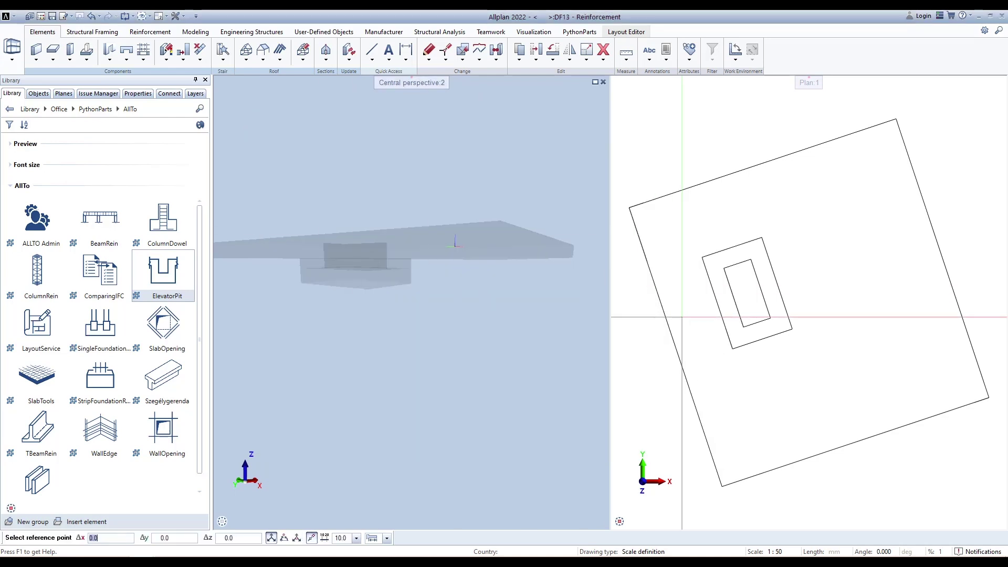
left_click(723, 339)
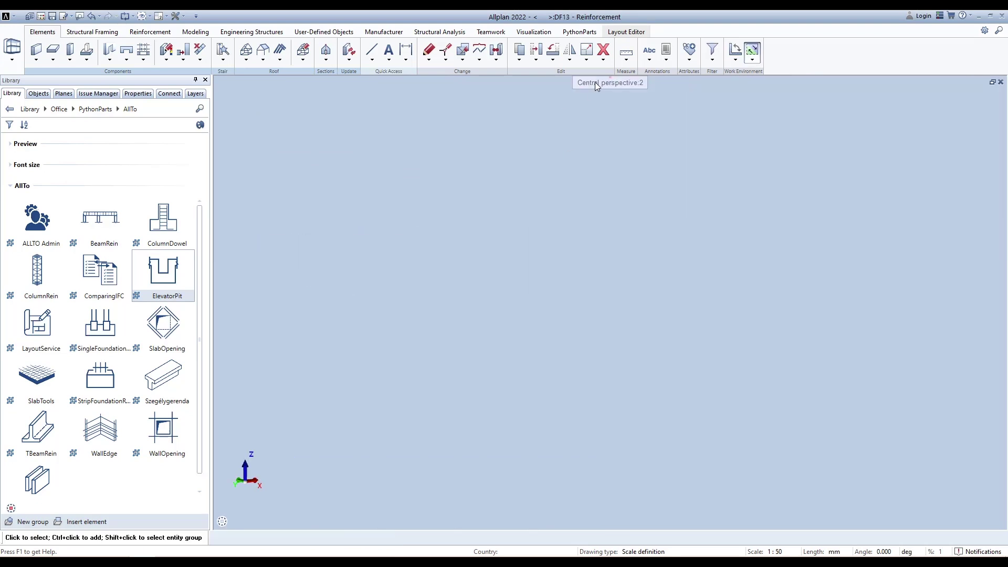
double_click(599, 87)
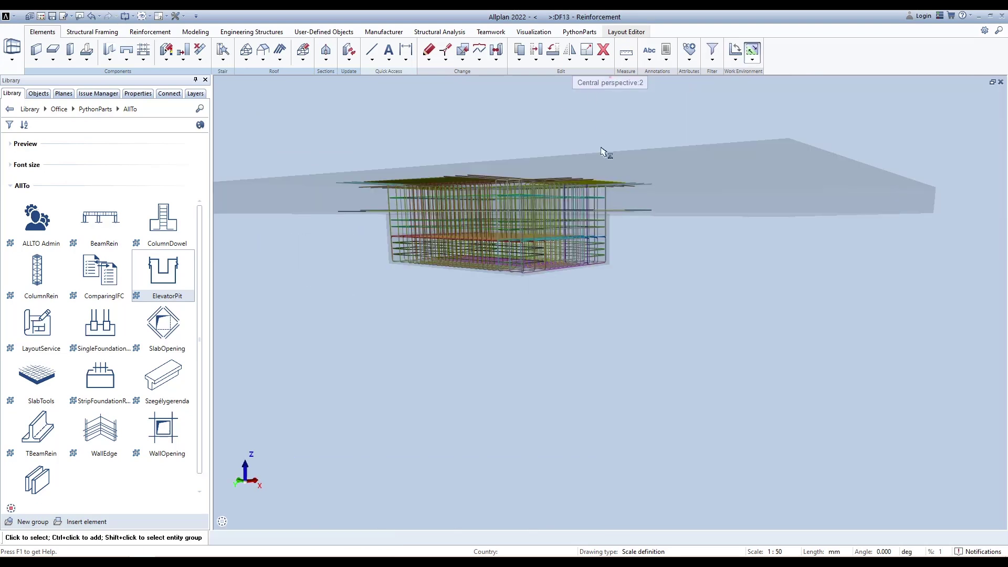
left_click_drag(555, 324, 603, 252)
scroll(277, 312, "up", 5)
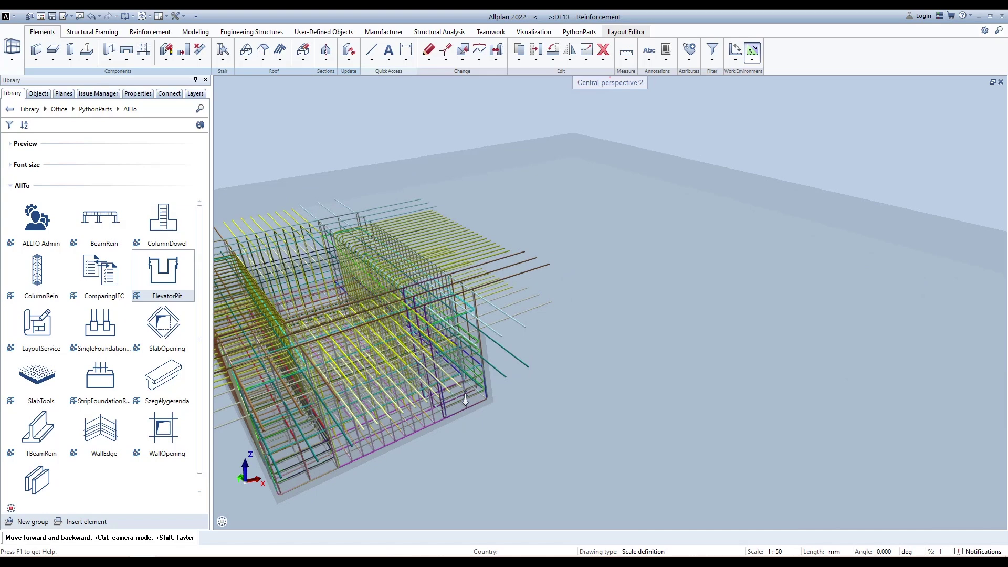
left_click_drag(277, 312, 680, 207)
scroll(434, 342, "down", 5)
left_click(992, 83)
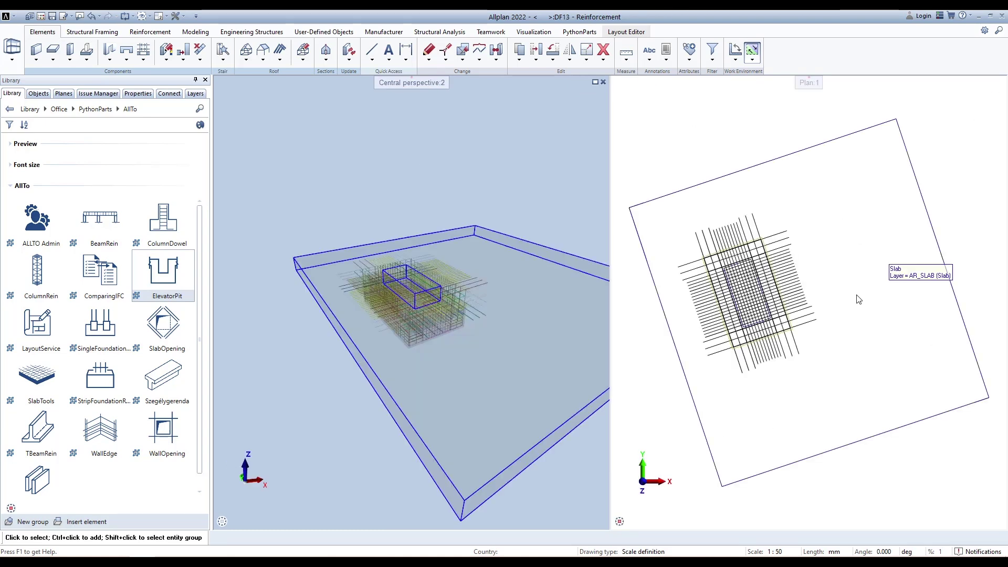
Extend the left front-view bars to the slab edge with length 3850 and regenerate the cage.
left_click(733, 355)
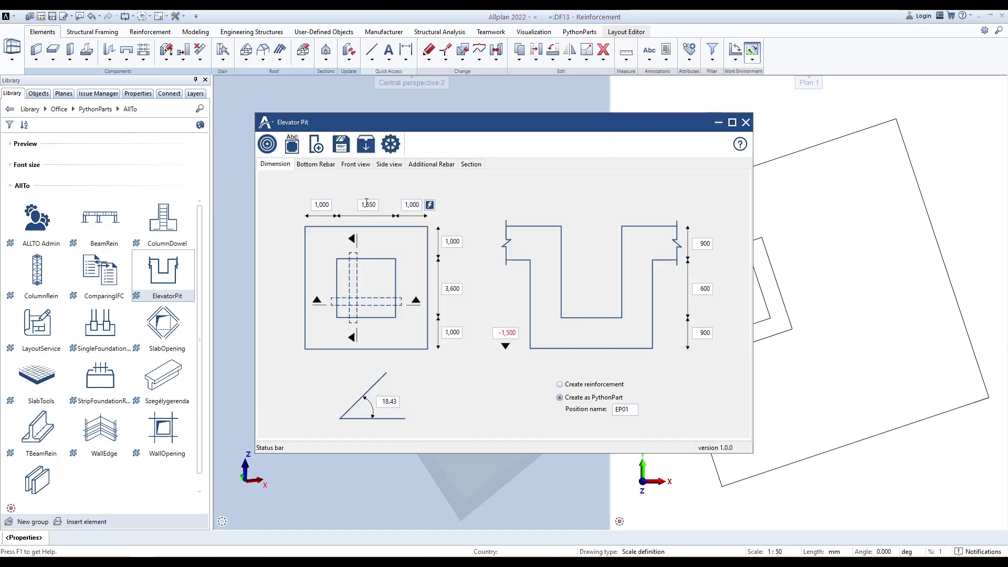
left_click(355, 165)
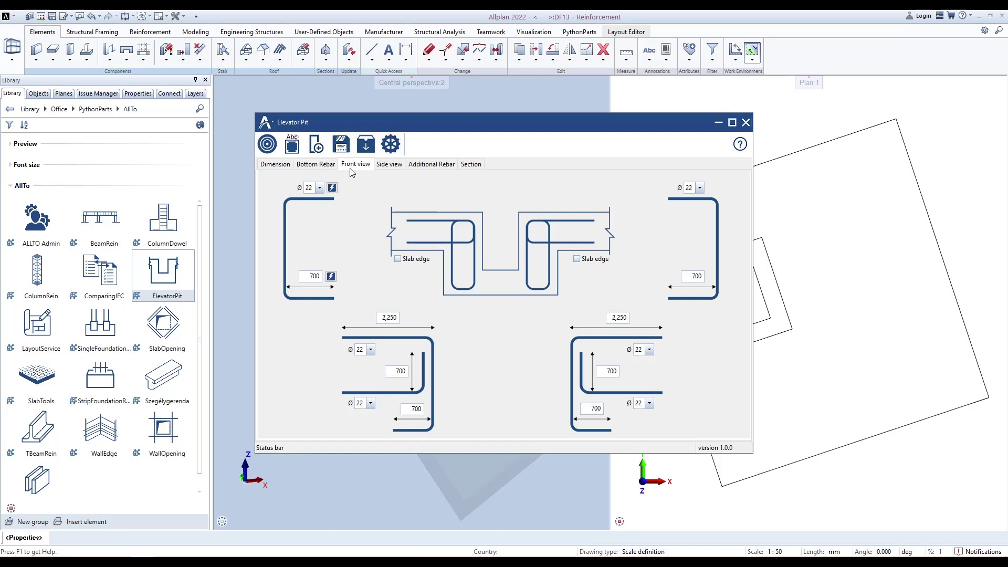
left_click(398, 260)
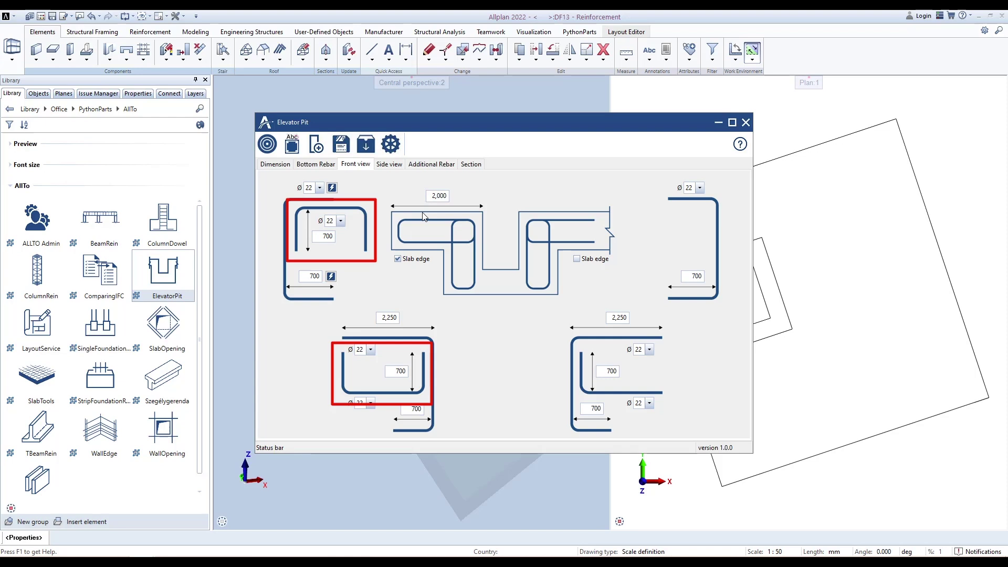
left_click_drag(429, 195, 462, 196)
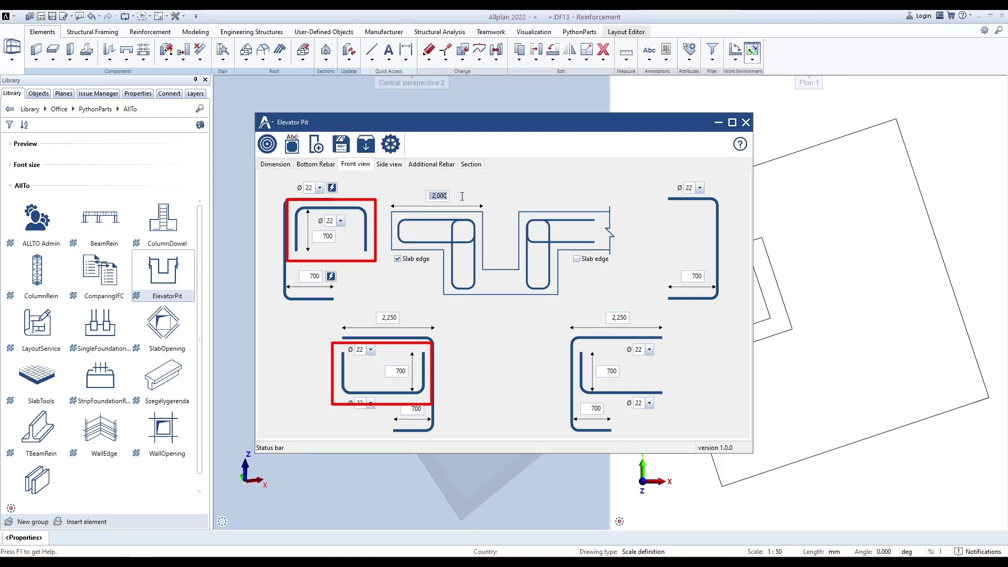
type("3850")
left_click(268, 145)
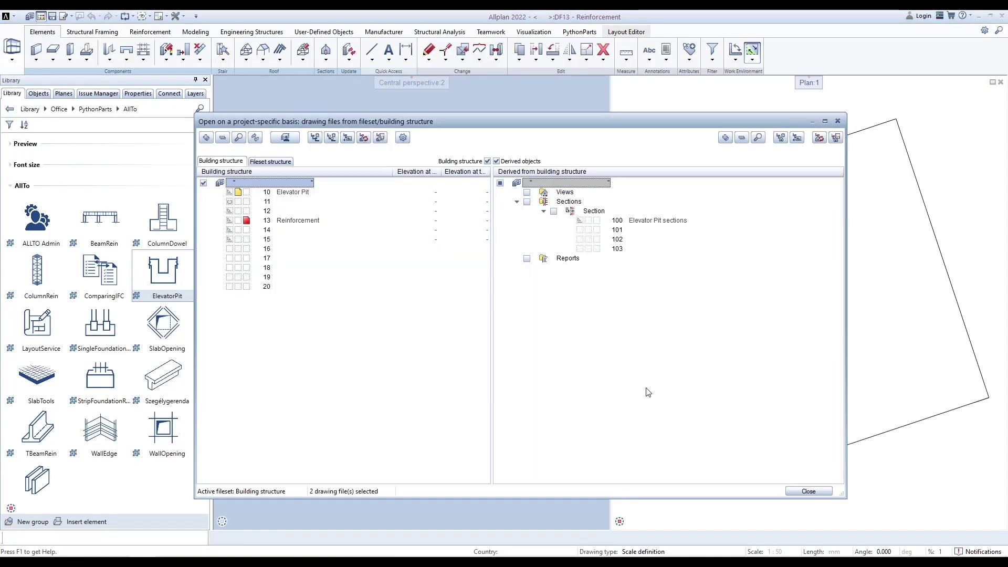
Make drawing file 100 'Elevator Pit sections' the active file and close the file selection.
left_click(598, 221)
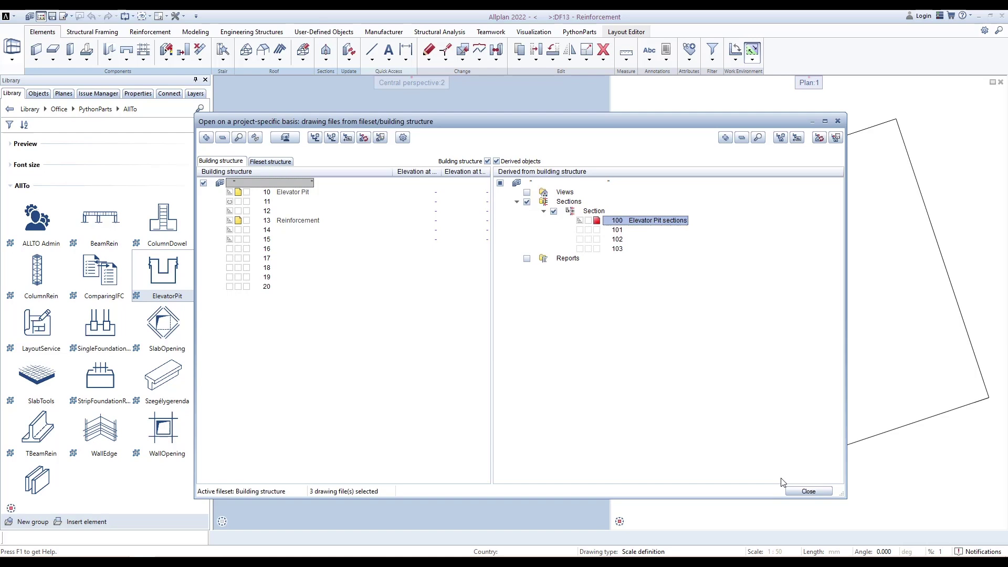
left_click(806, 492)
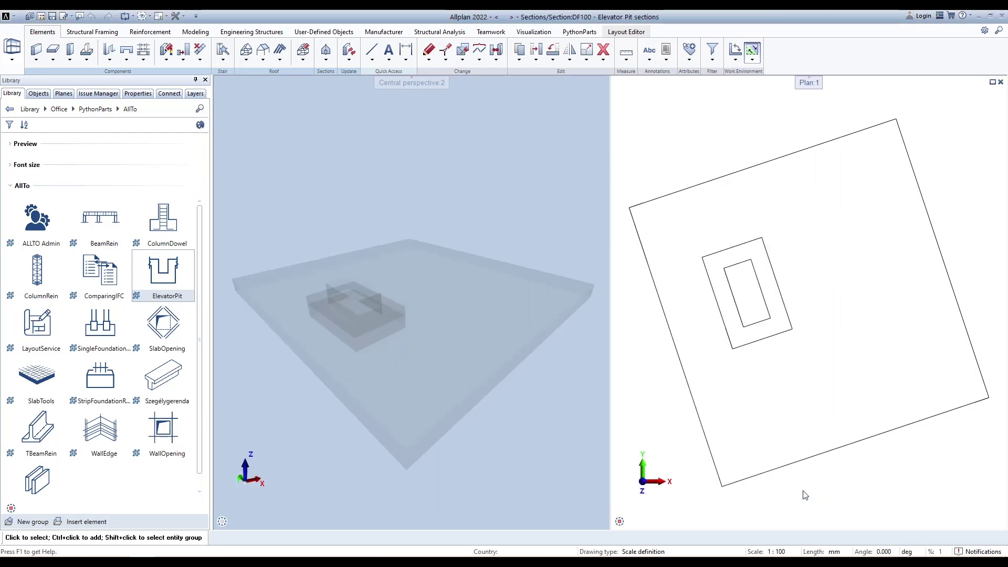
left_click(167, 281)
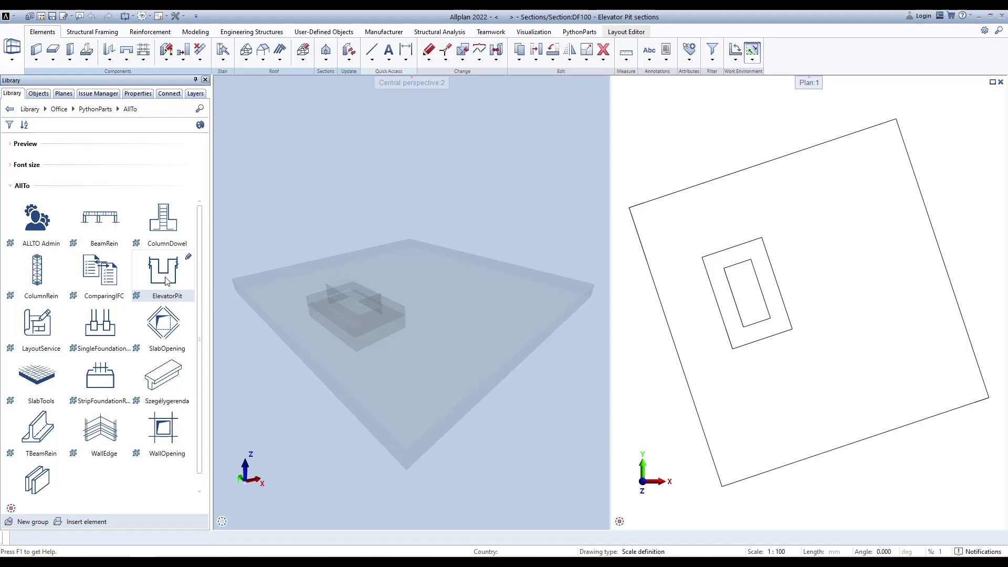
Restart ElevatorPit and enter EP01 as the element name in the Section settings.
double_click(167, 281)
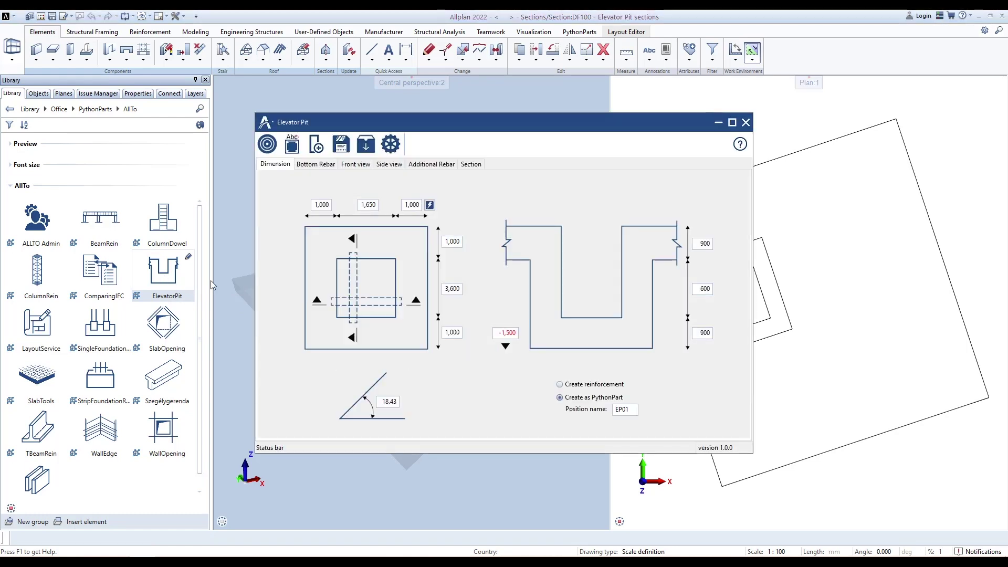
left_click(473, 166)
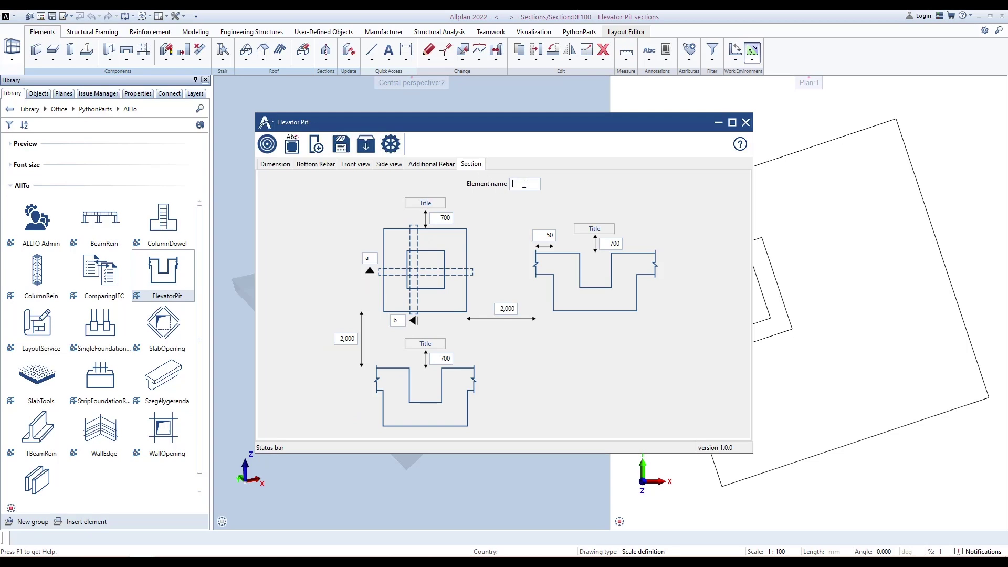
type("EP01")
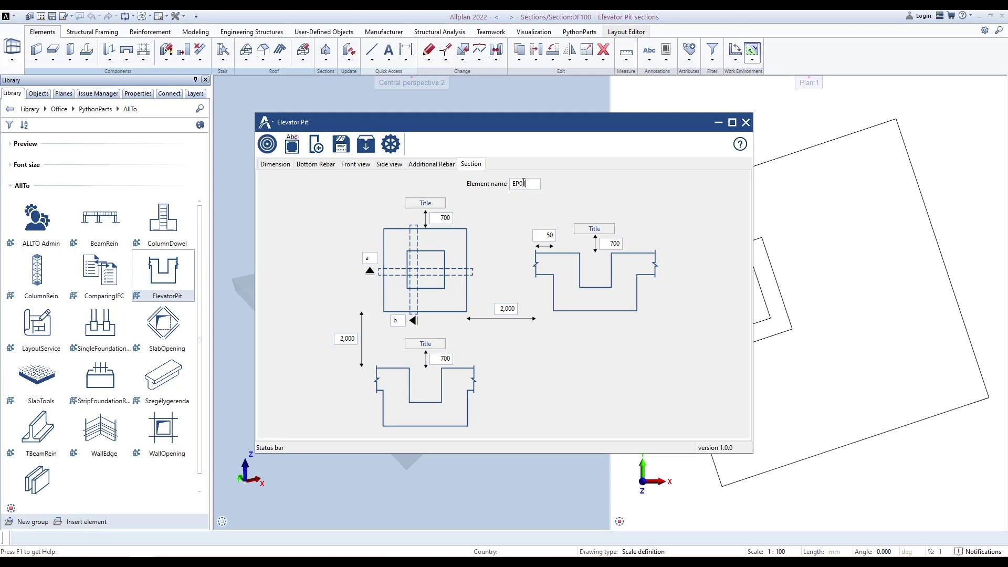
left_click(425, 204)
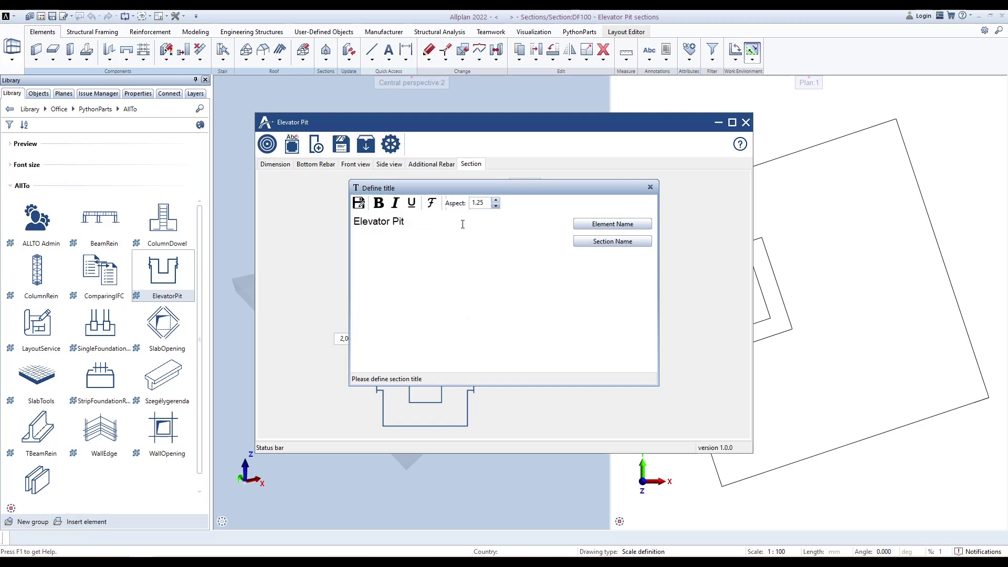
left_click(613, 225)
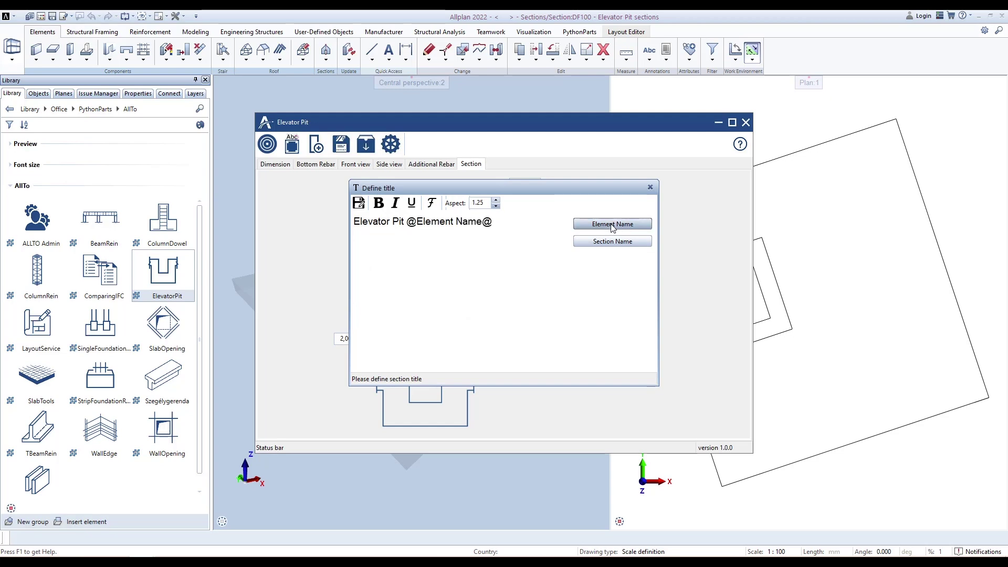
left_click_drag(495, 198, 500, 219)
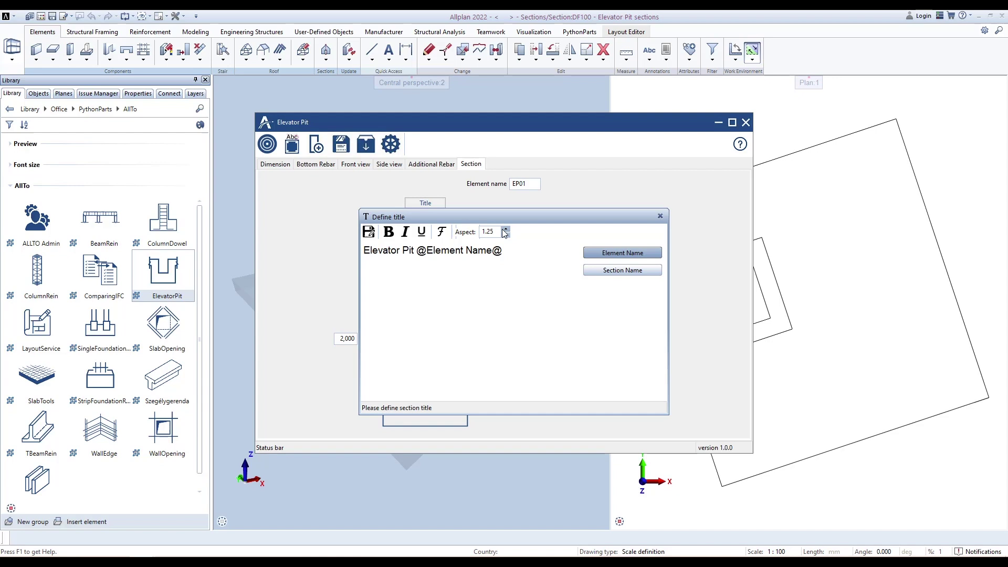
left_click_drag(504, 251, 361, 254)
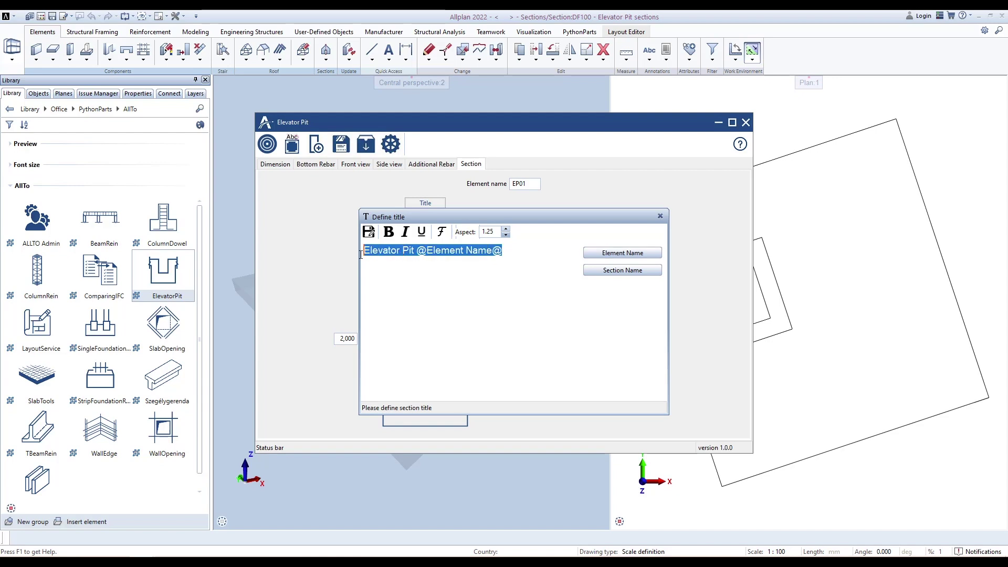
left_click(444, 236)
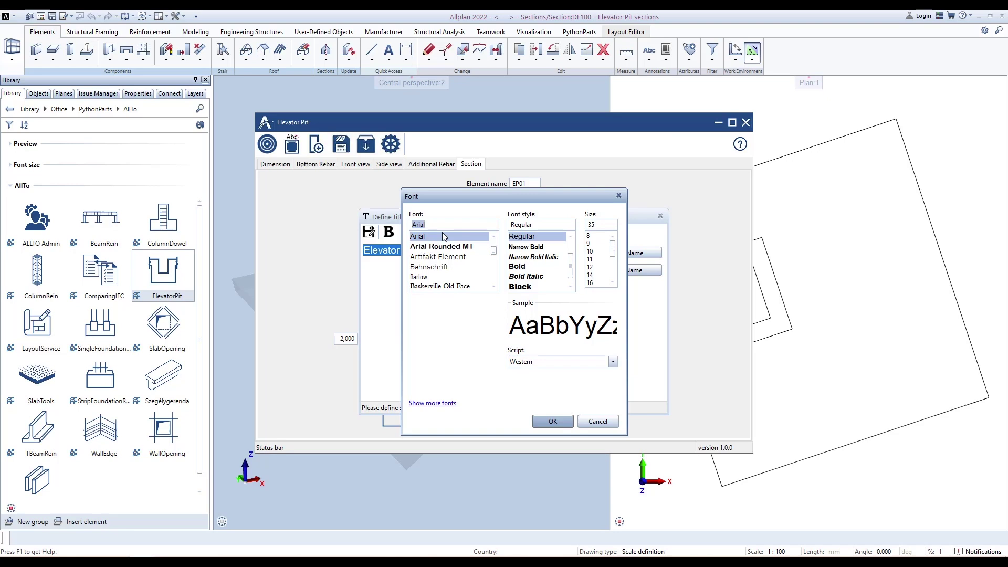
double_click(593, 224)
left_click(551, 420)
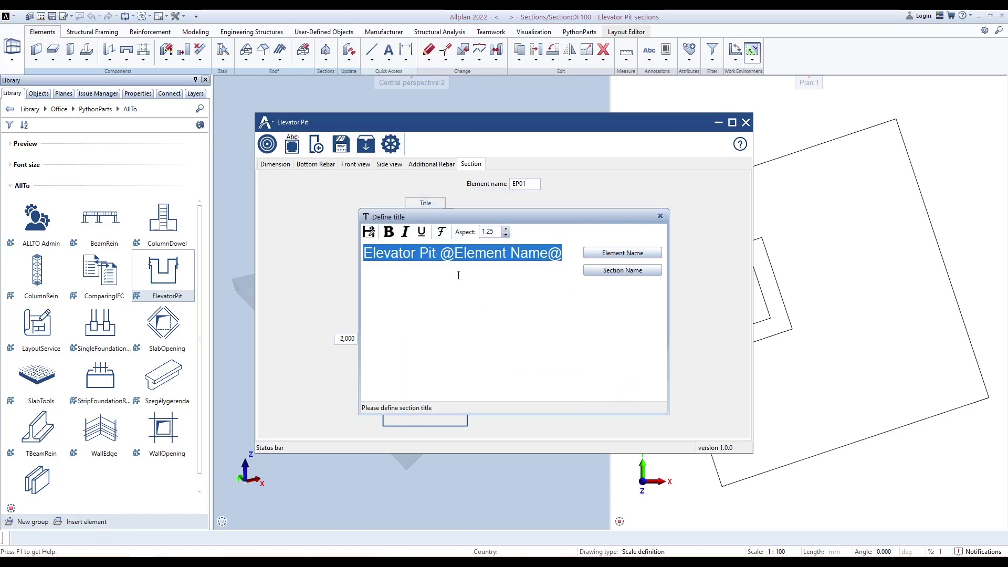
Make the title underlined, italic and bold, then close the title editor.
left_click(422, 232)
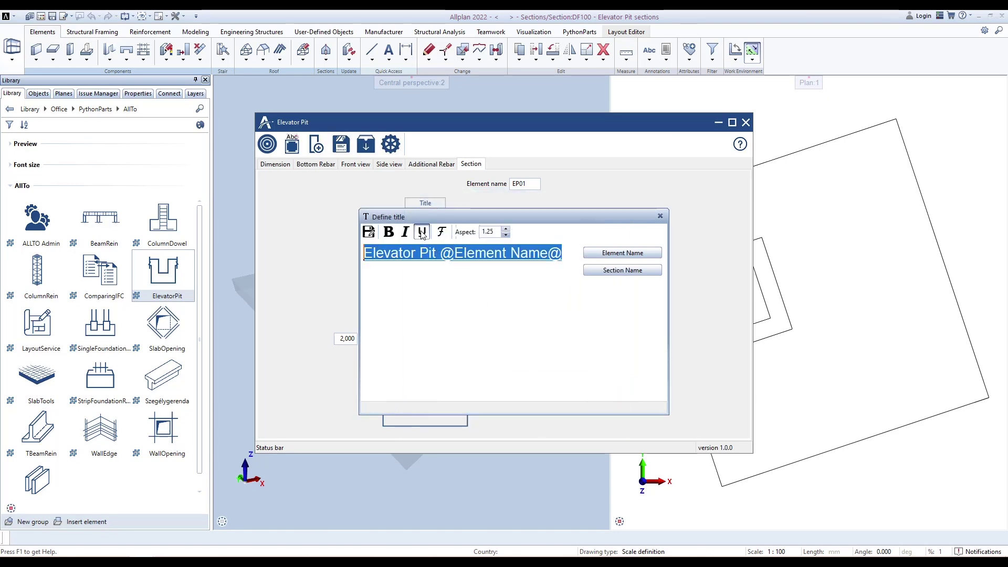
left_click(406, 232)
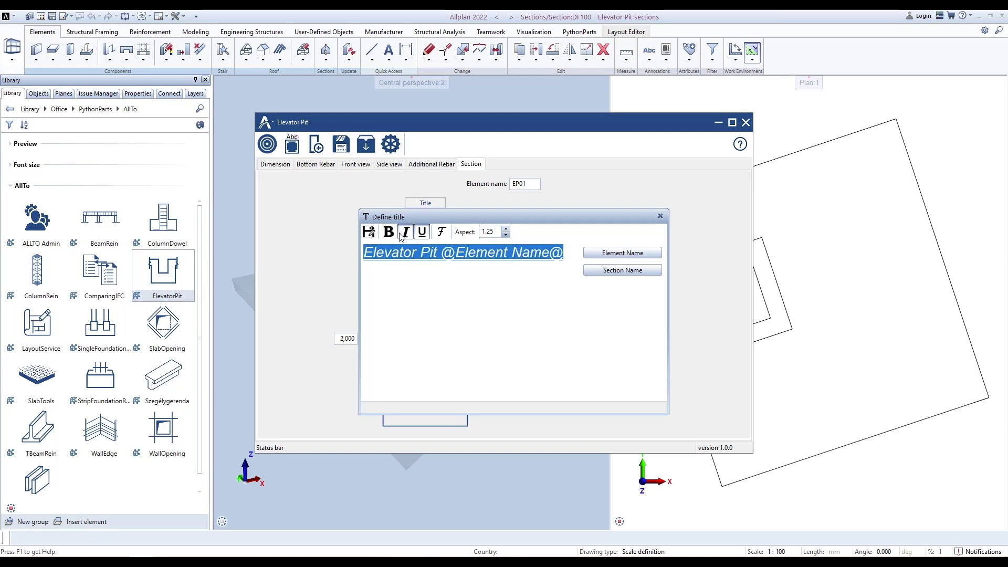
left_click(389, 233)
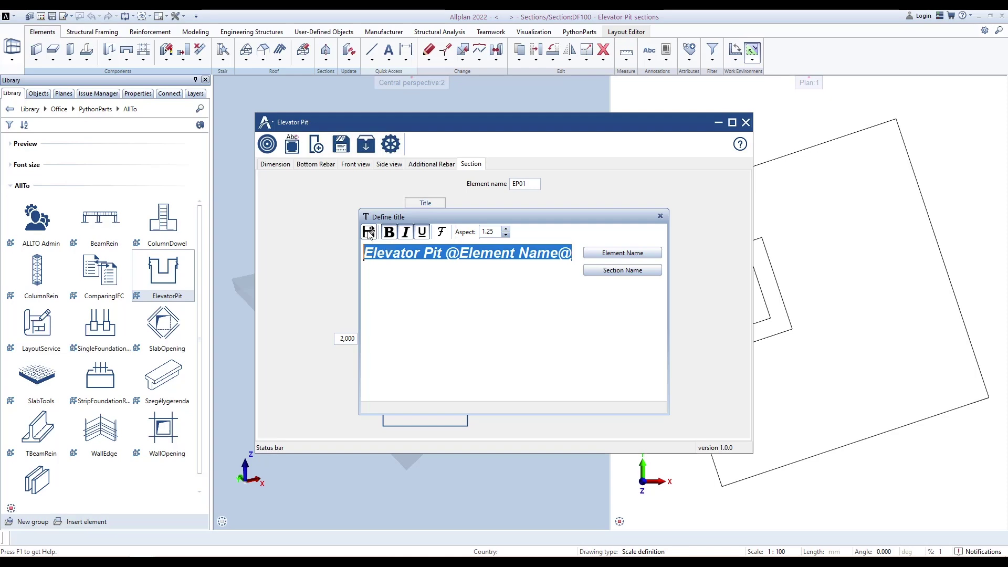
left_click(662, 217)
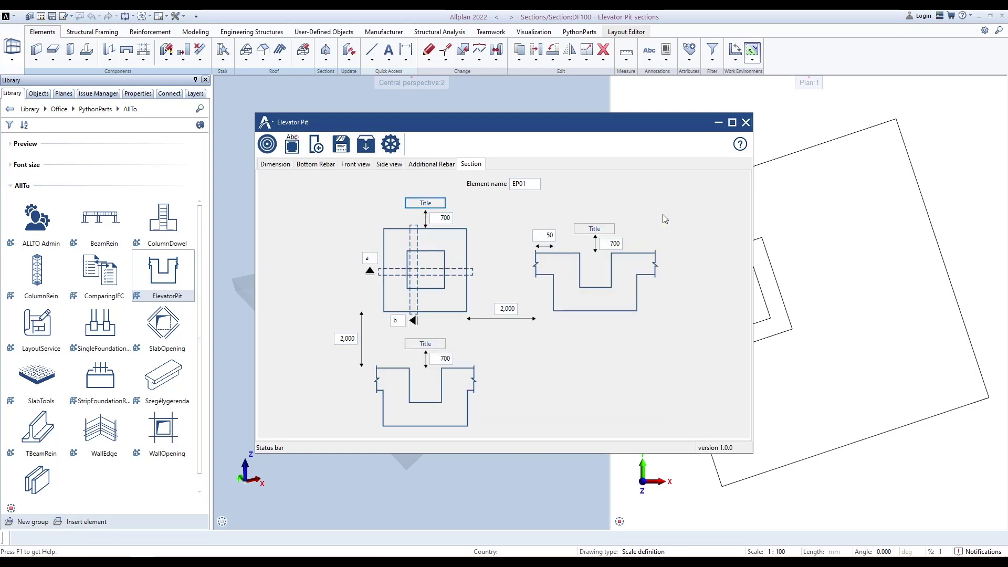
Confirm the right side section's title, set its 50 offset to 2,000 and horizontal spacing to 3,000.
left_click(595, 229)
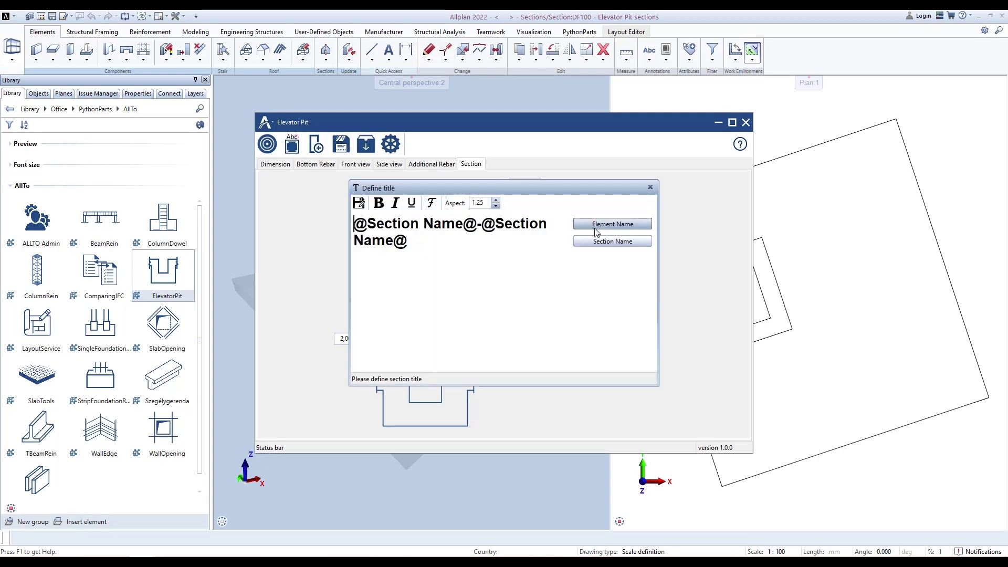
mouse_move(496, 185)
left_mouse_down()
mouse_move(630, 196)
mouse_move(650, 186)
left_mouse_up()
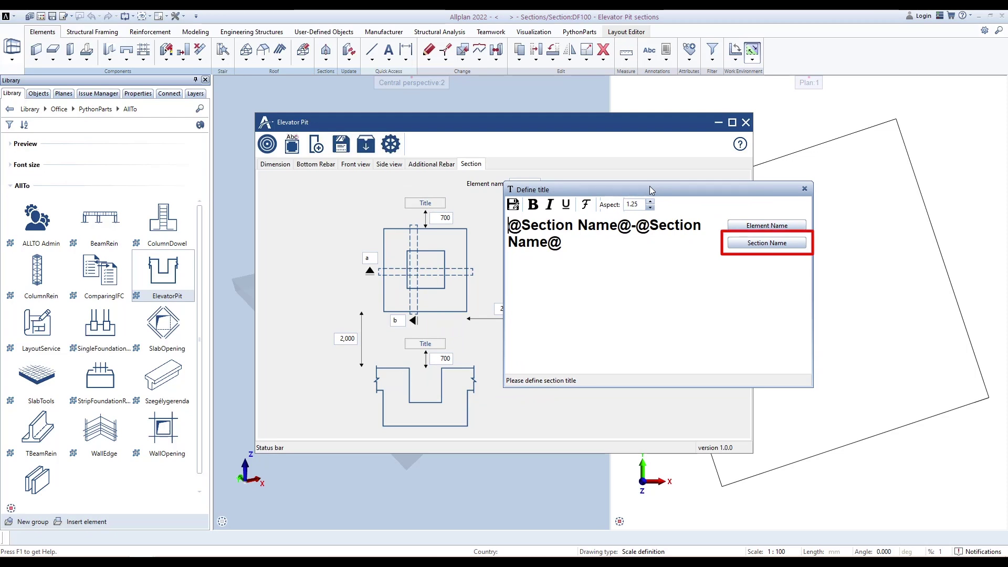
left_click(804, 188)
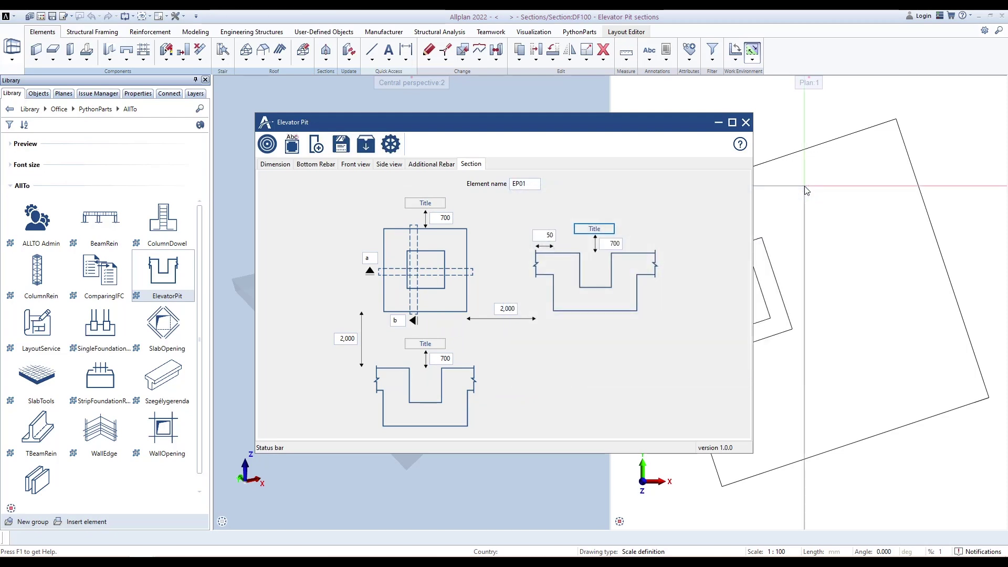
left_click(544, 236)
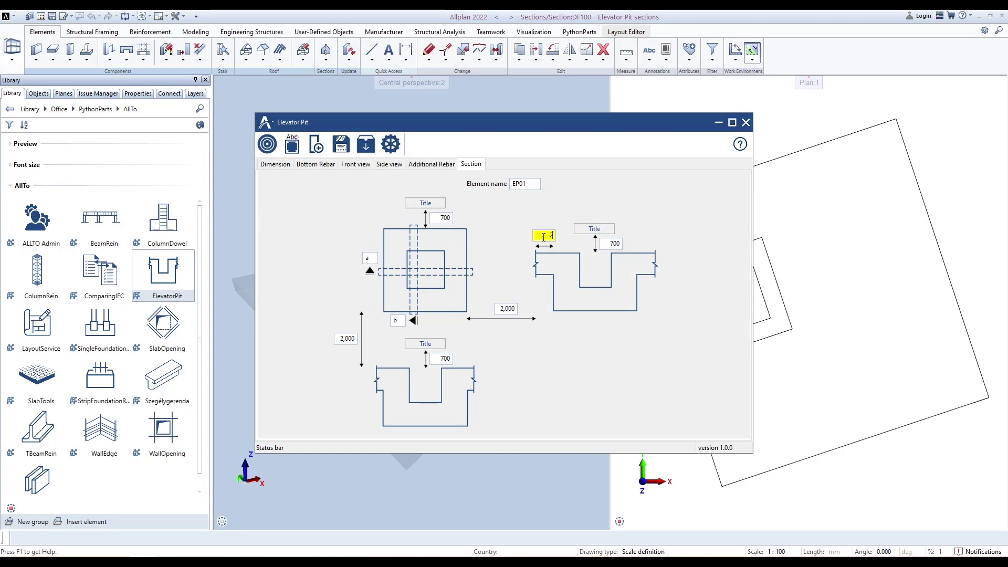
type("200")
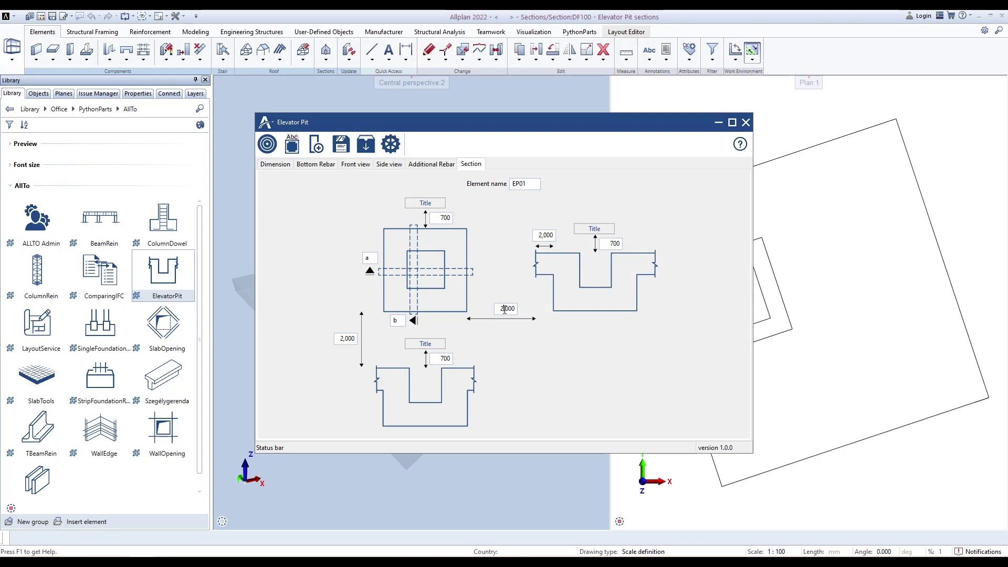
left_click(505, 309)
type("300")
Confirm the lower side section's title and change its vertical spacing from 2,000 to 3,000.
left_click(421, 348)
left_click_drag(490, 189, 627, 184)
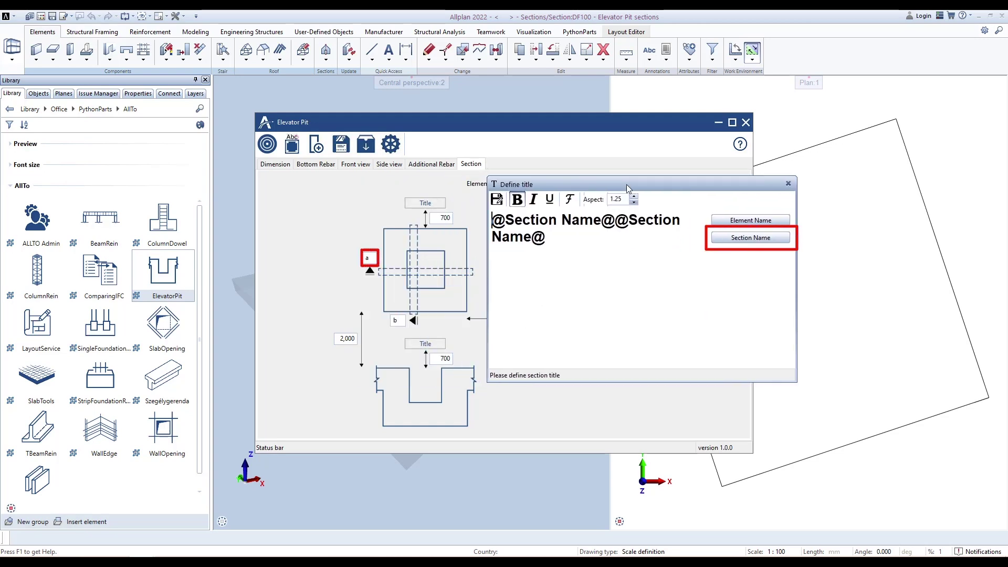
left_click(788, 183)
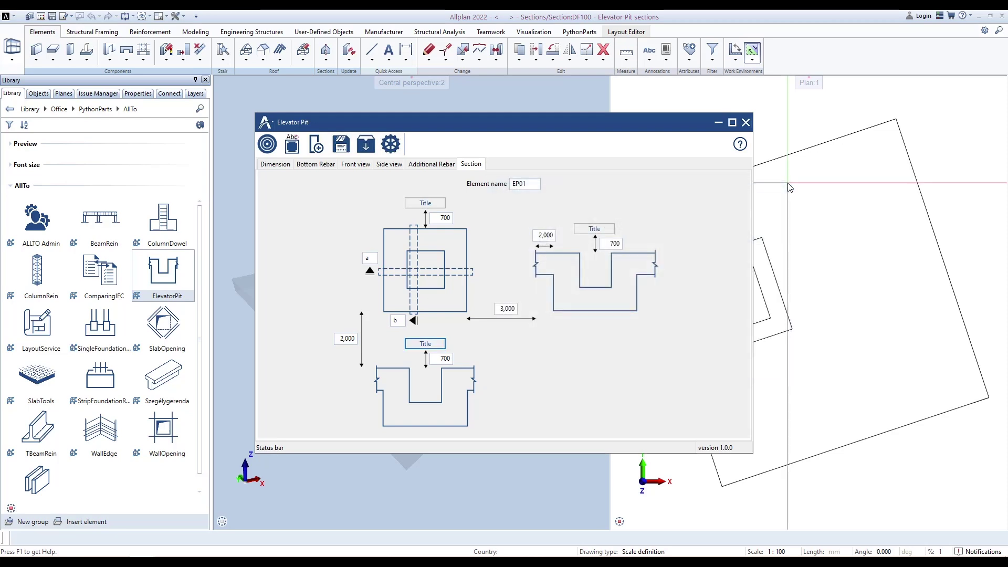
double_click(351, 342)
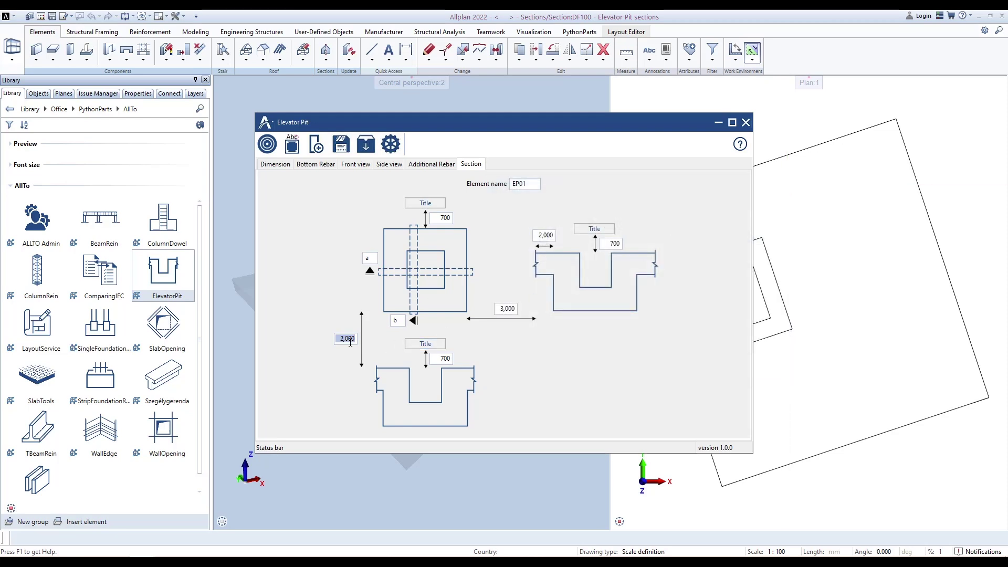
type("300")
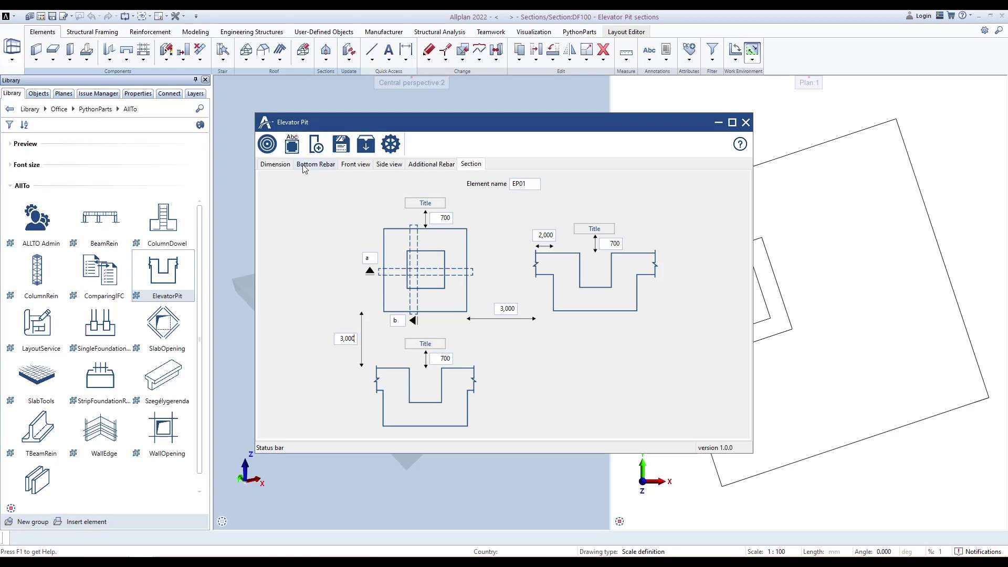
Choose drawing number 13 for the rebar and drawing number 100 for the sections.
left_click(292, 146)
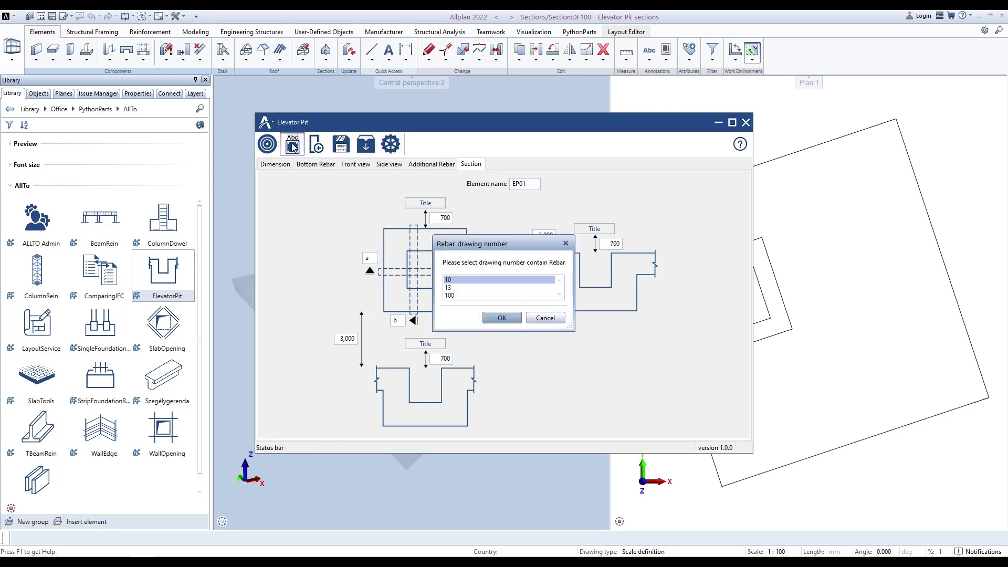
left_click(463, 287)
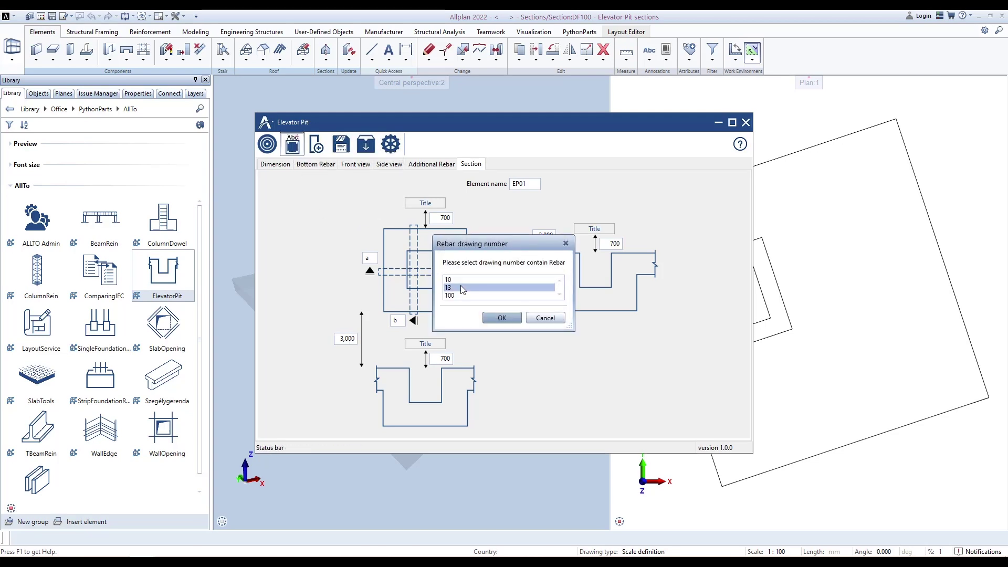
left_click(499, 317)
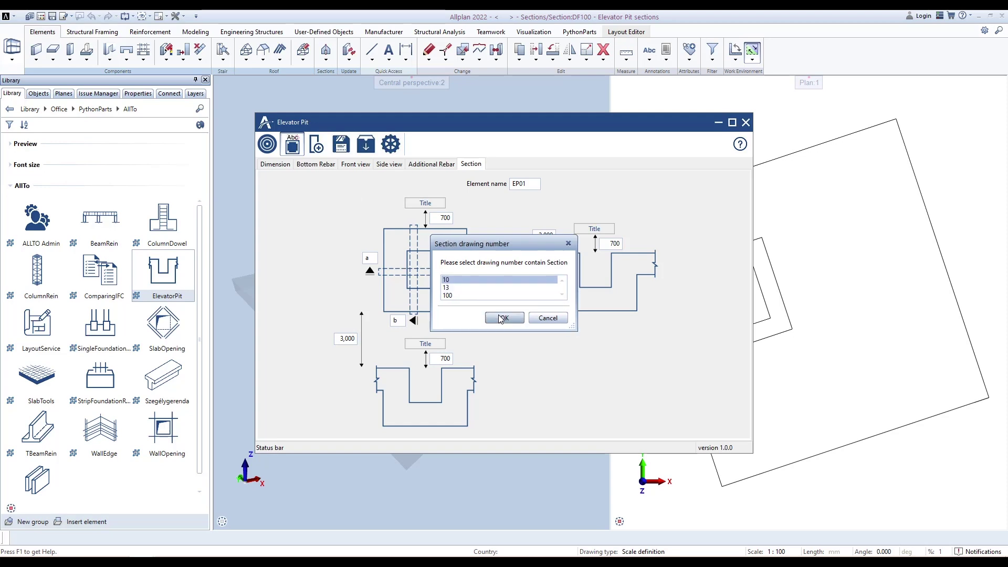
left_click(462, 295)
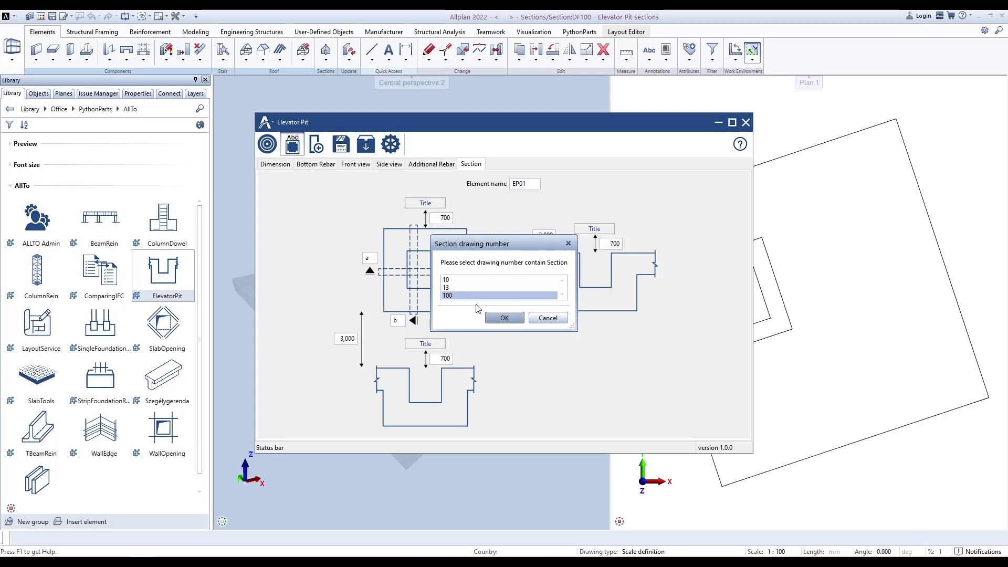
left_click(504, 318)
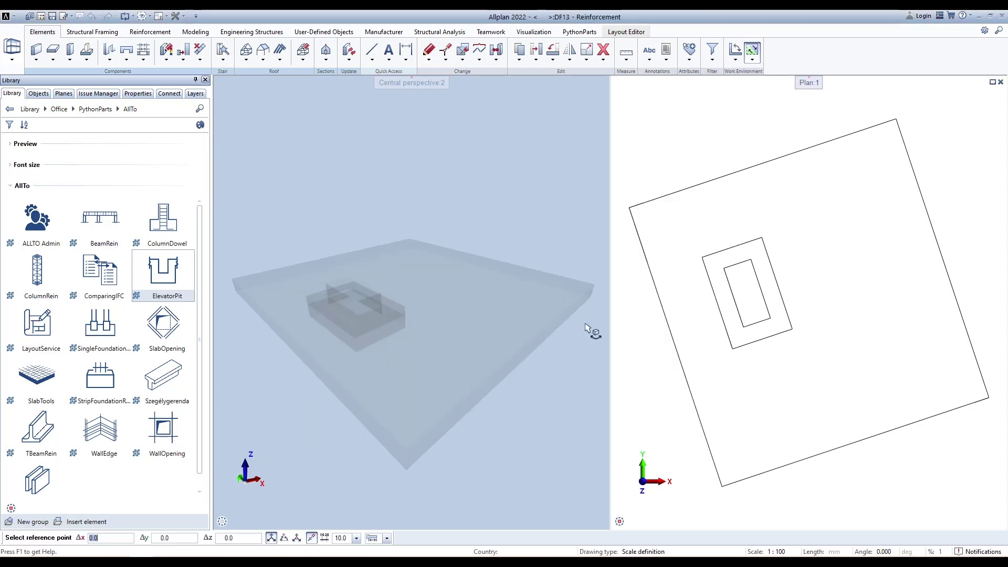
Place the elevator pit reinforcement at its reference point and enlarge the plan view to show the whole slab.
left_click(732, 348)
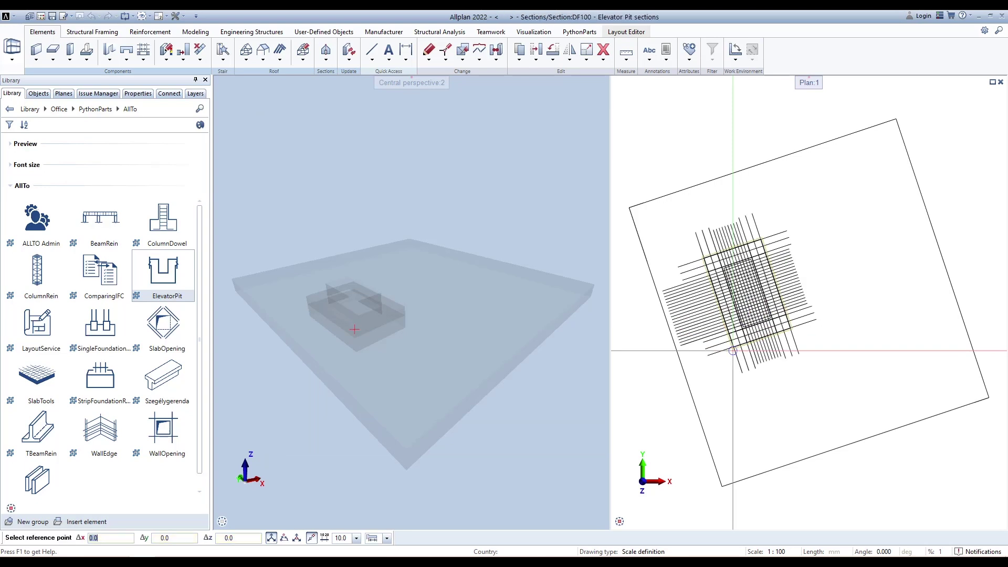
left_click(993, 82)
scroll(522, 348, "down", 4)
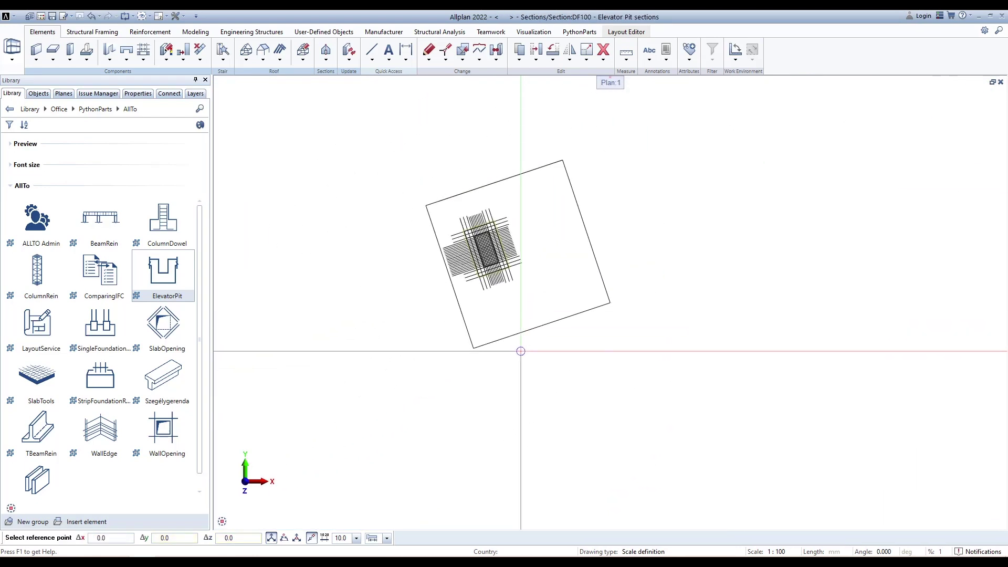
middle_click_drag(522, 349, 526, 280)
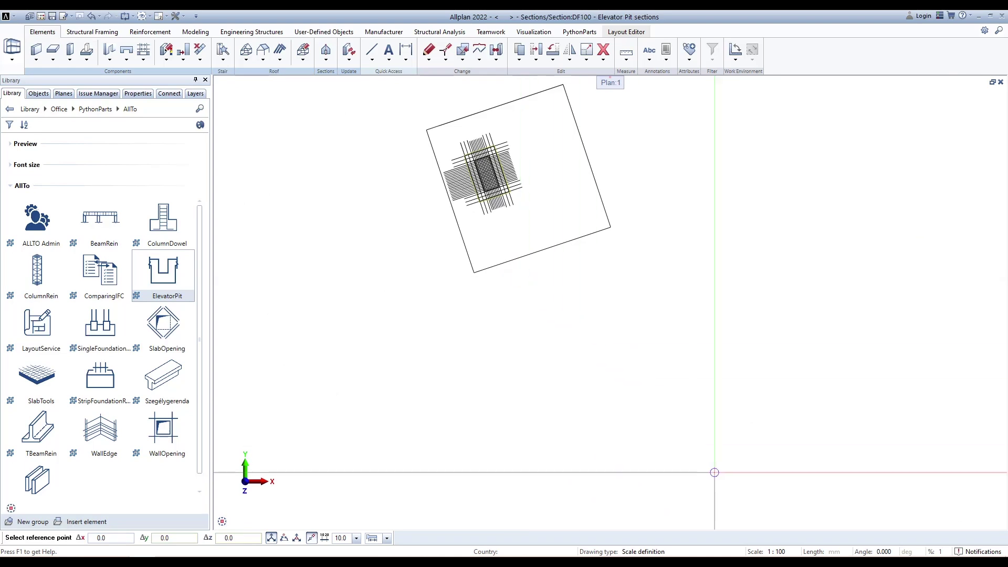
Set the drawing scale to 1:50 and fix the reference point of the Elevator Pit EP01 plan section.
left_click(772, 552)
left_click(825, 465)
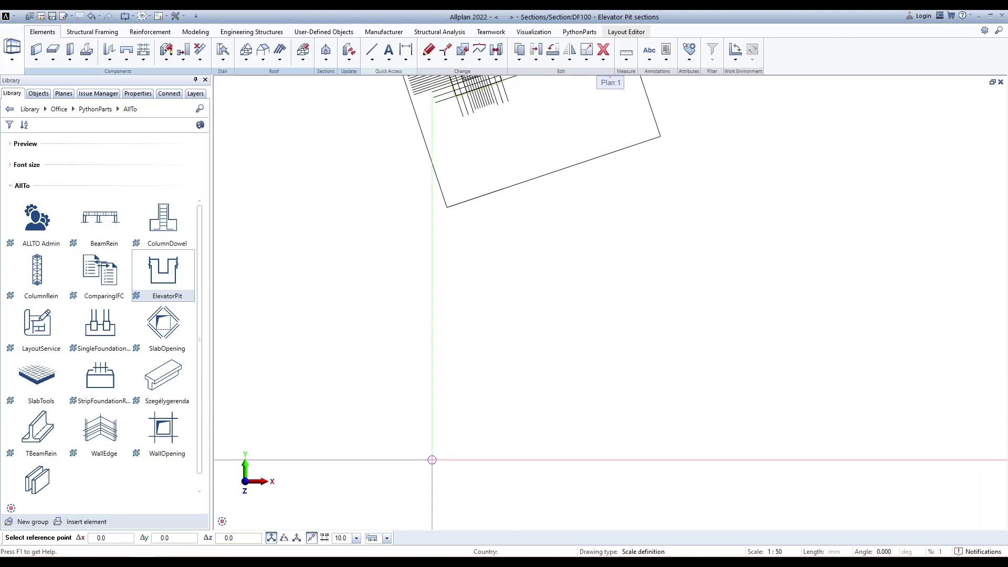
left_click(431, 460)
scroll(432, 460, "up", 5)
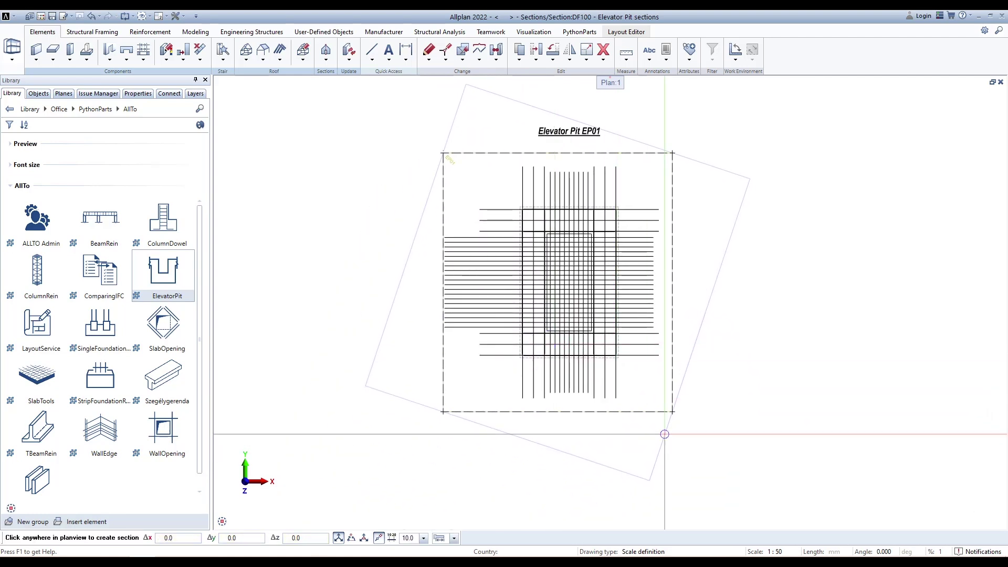
Place the a-a and b-b side sections at scale 1:25 beside the plan section.
left_click(776, 552)
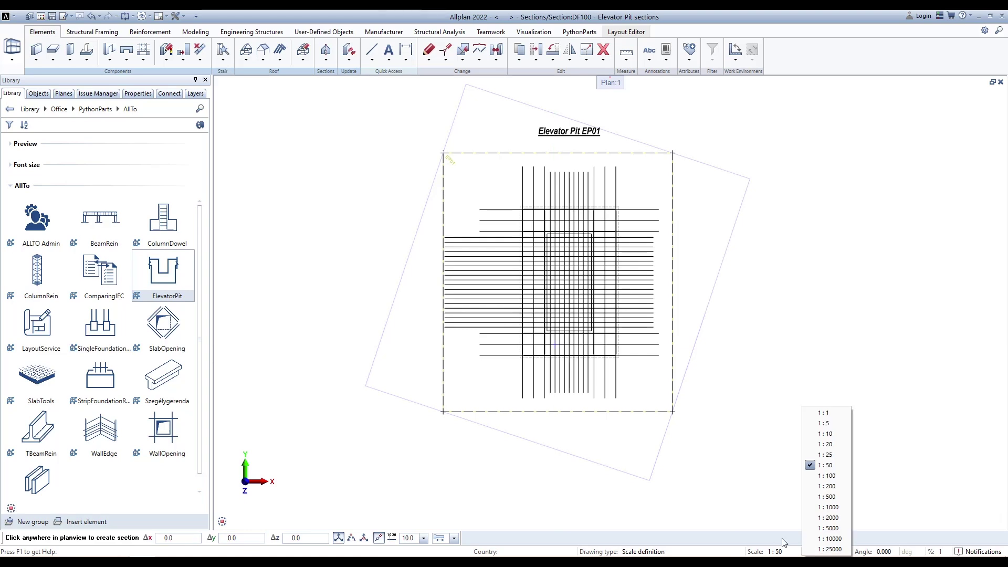
left_click(825, 455)
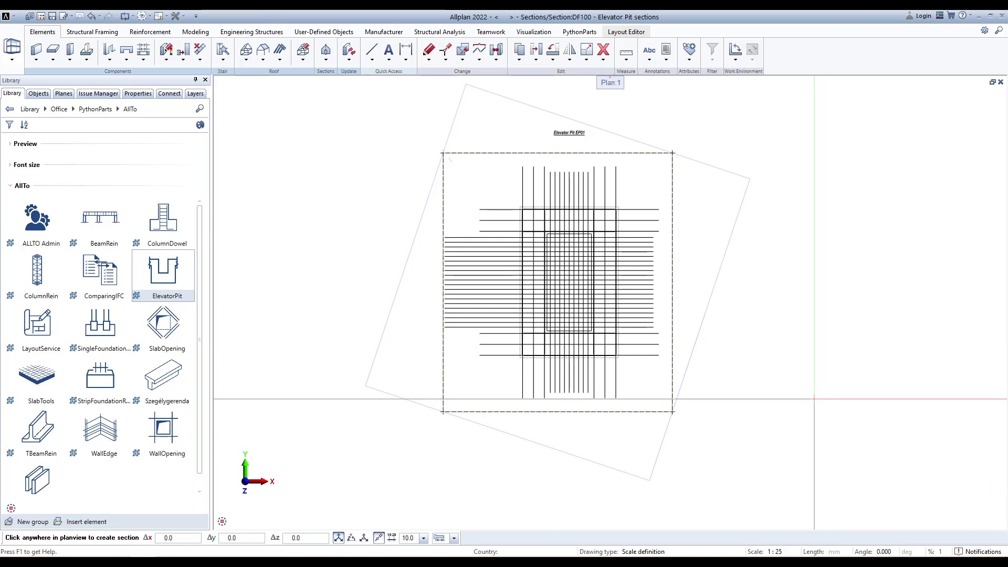
middle_click_drag(760, 464, 555, 424)
scroll(748, 397, "up", 3)
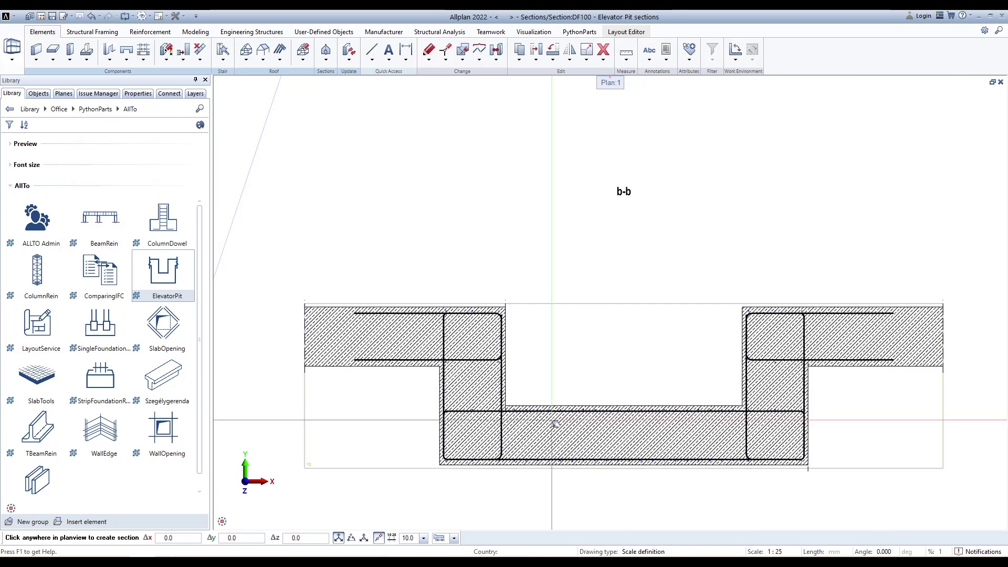
key("Escape")
Reset the drawing scale to 1:50 and view the completed pit reinforcement cage.
left_click(775, 551)
left_click(828, 468)
scroll(835, 367, "down", 3)
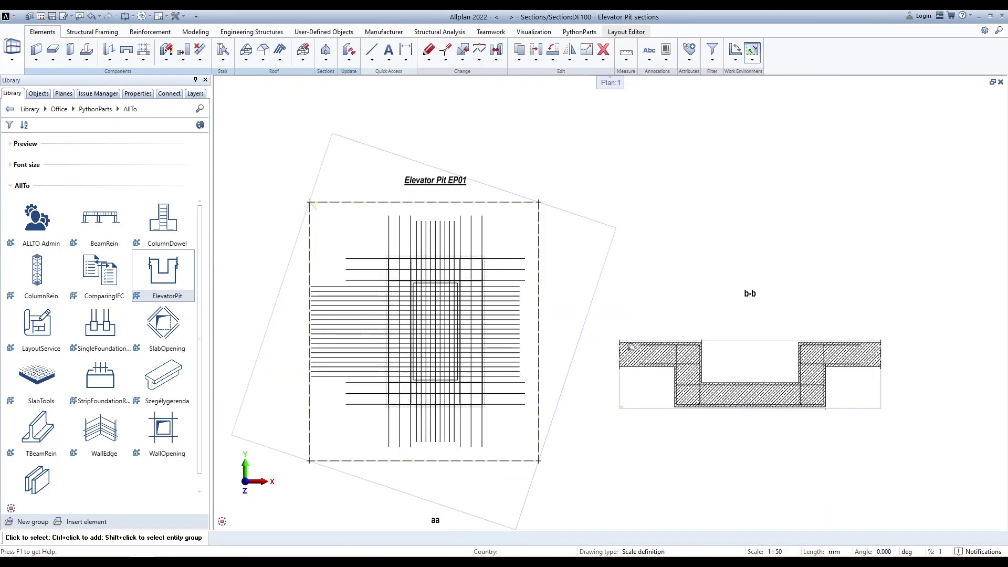
middle_click_drag(630, 348, 744, 313)
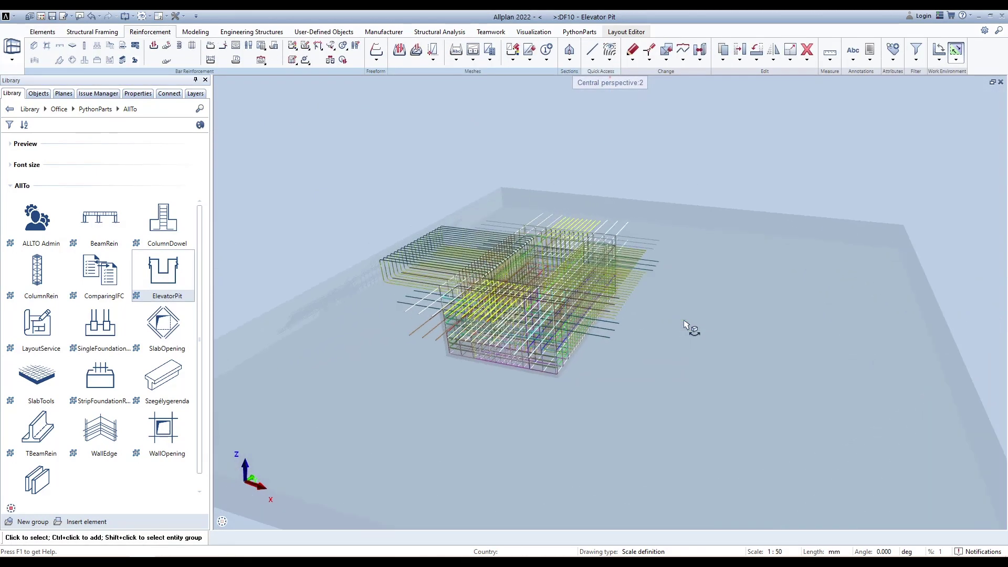